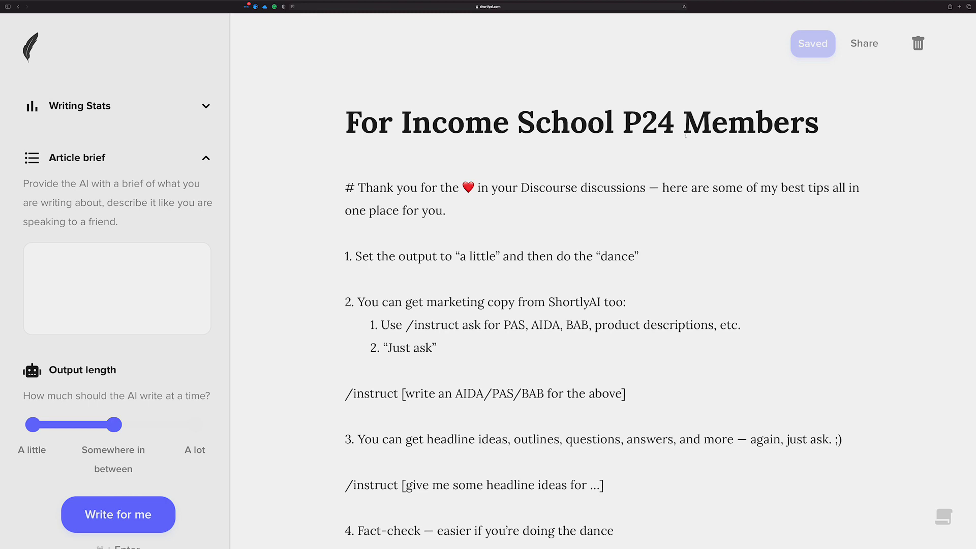
Step: Run Write for me so the AI extends the tips document, then return to after 'dance' in tip 1
scroll(726, 151, down, 3)
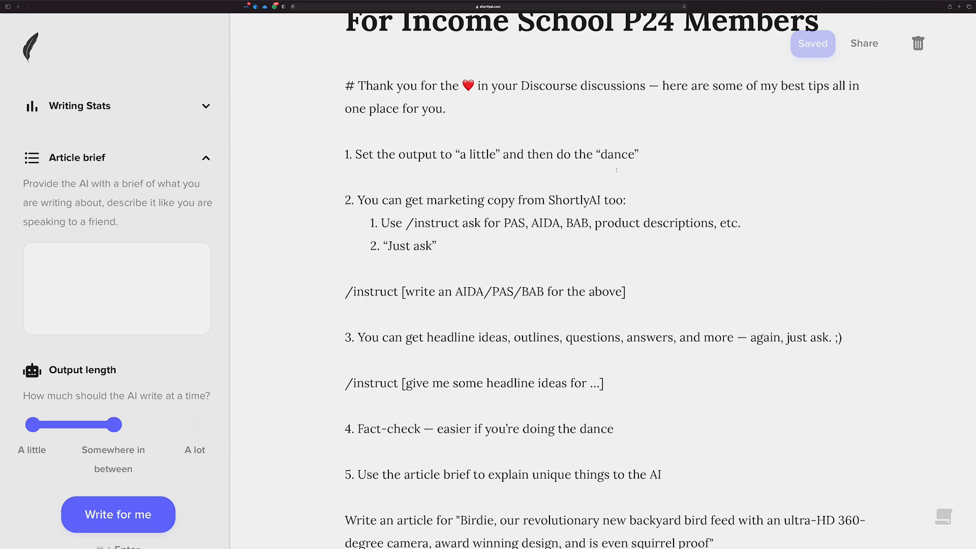
scroll(615, 170, down, 1)
scroll(457, 153, up, 3)
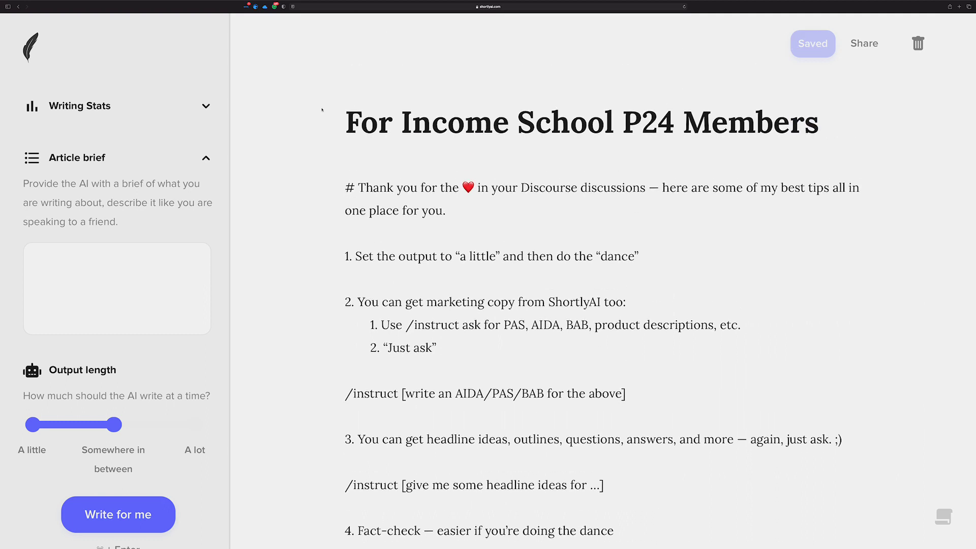
click(86, 293)
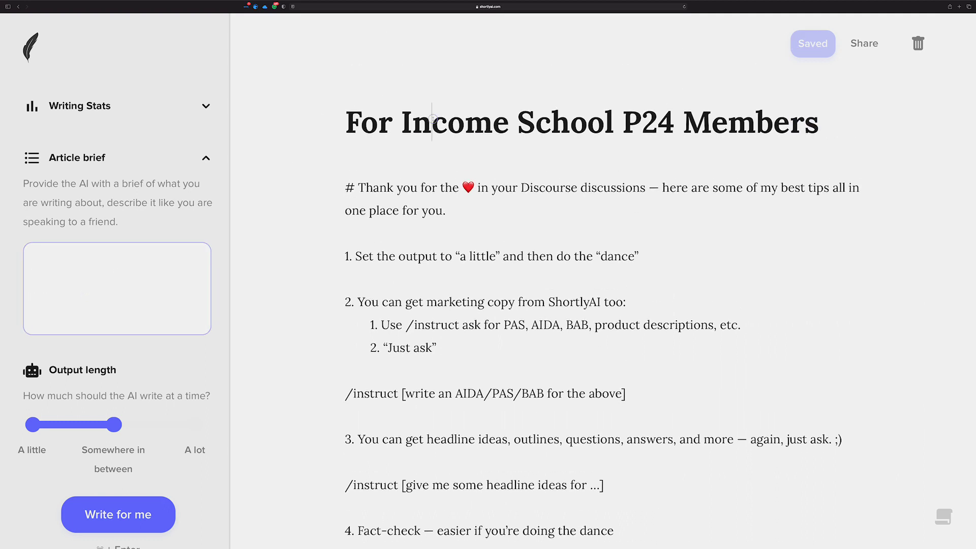
scroll(492, 279, down, 5)
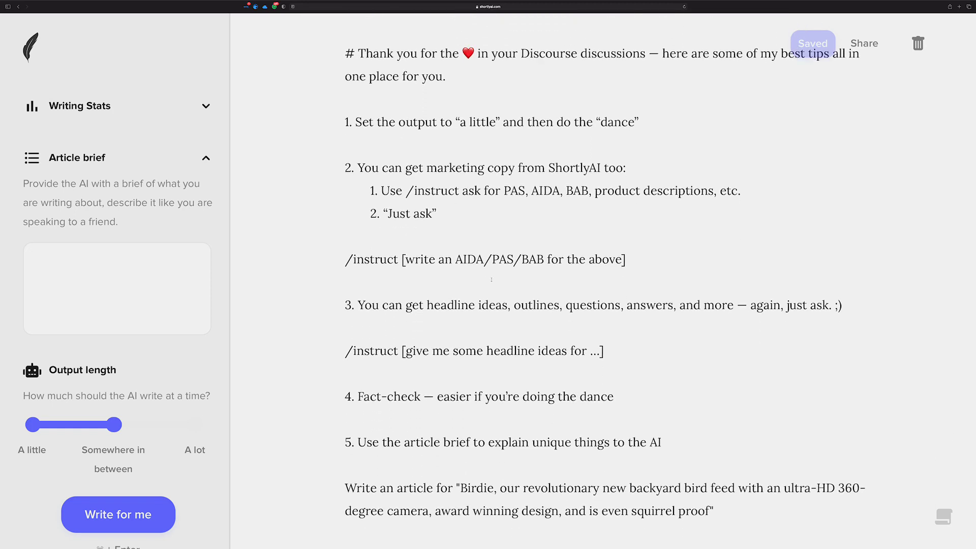
scroll(492, 279, up, 5)
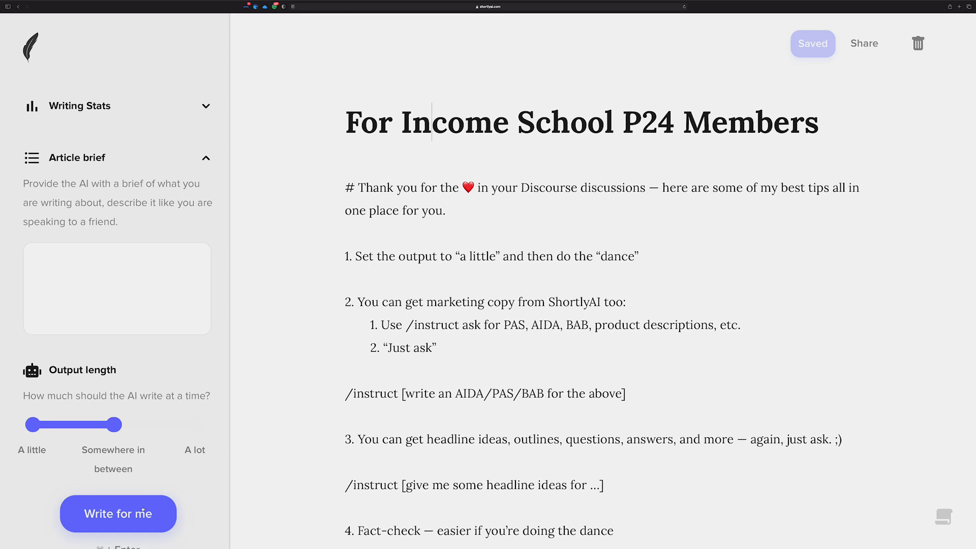
click(142, 510)
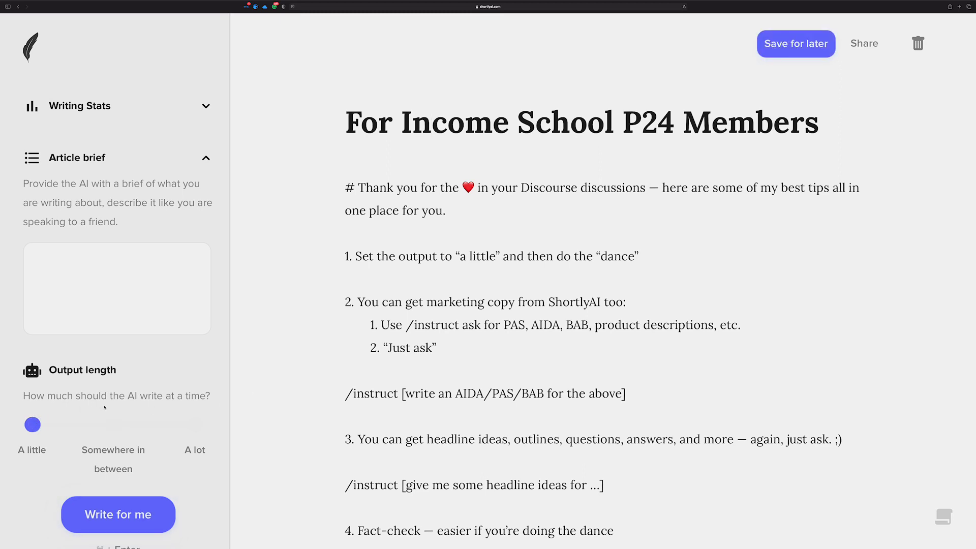
click(657, 252)
Step: Change 'bird feed' to 'bird feeder' in the Birdie product description
scroll(632, 254, down, 1)
scroll(632, 254, down, 5)
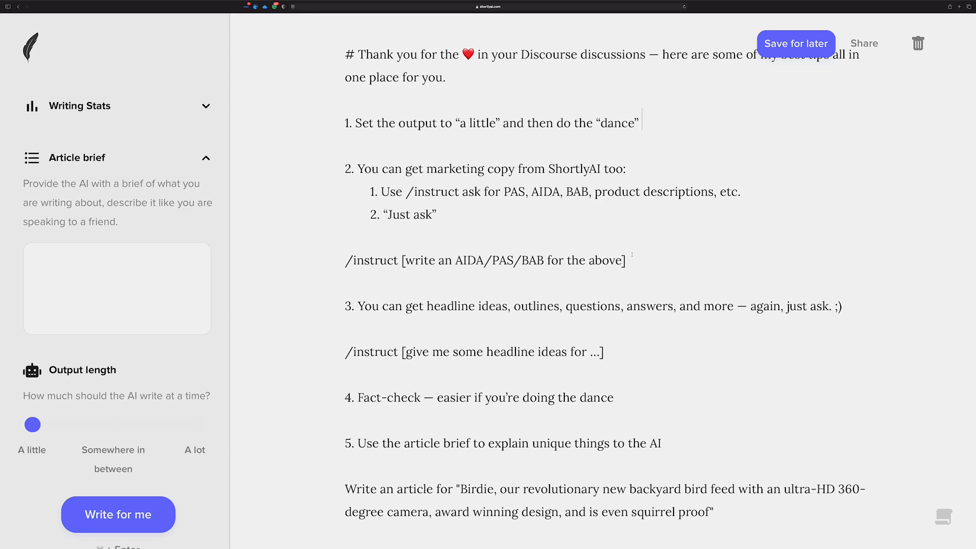
drag(632, 255, 308, 268)
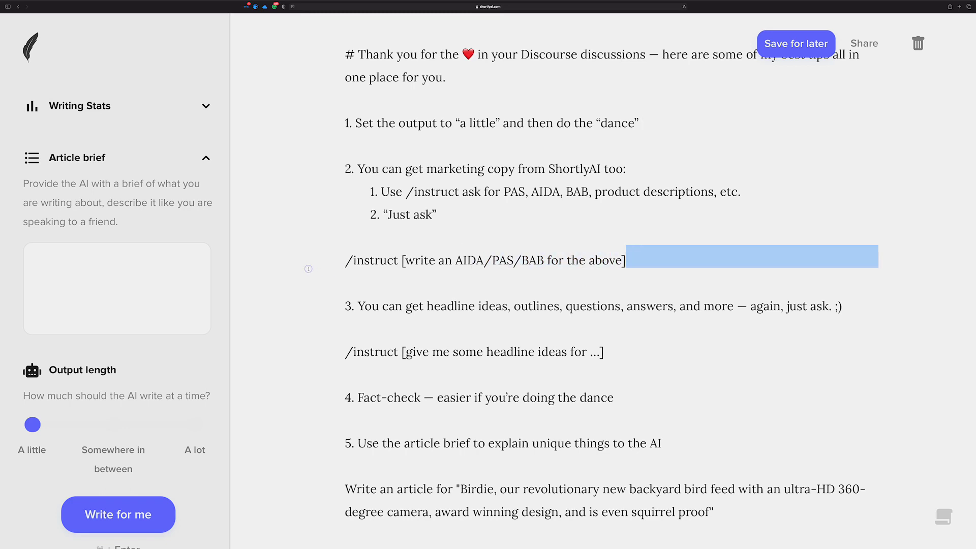
click(449, 240)
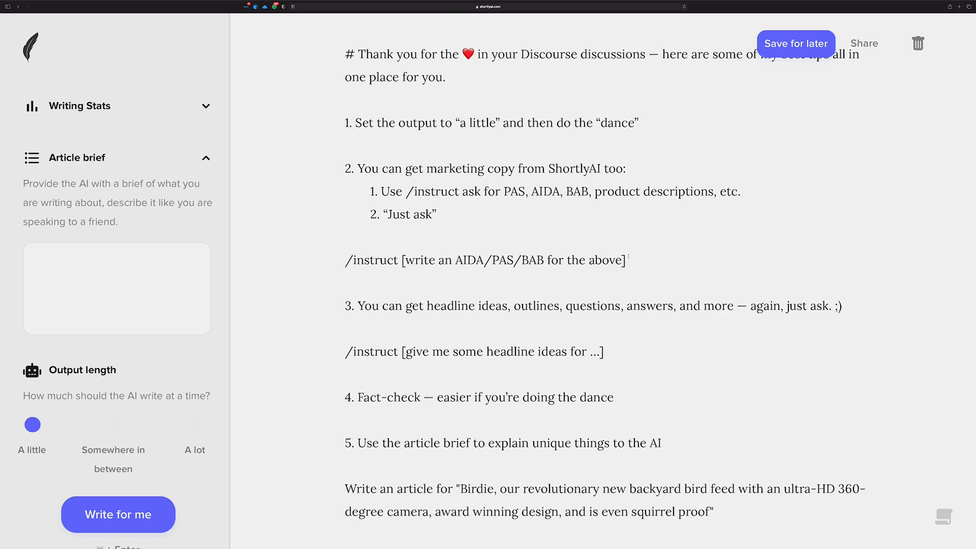
scroll(473, 440, down, 2)
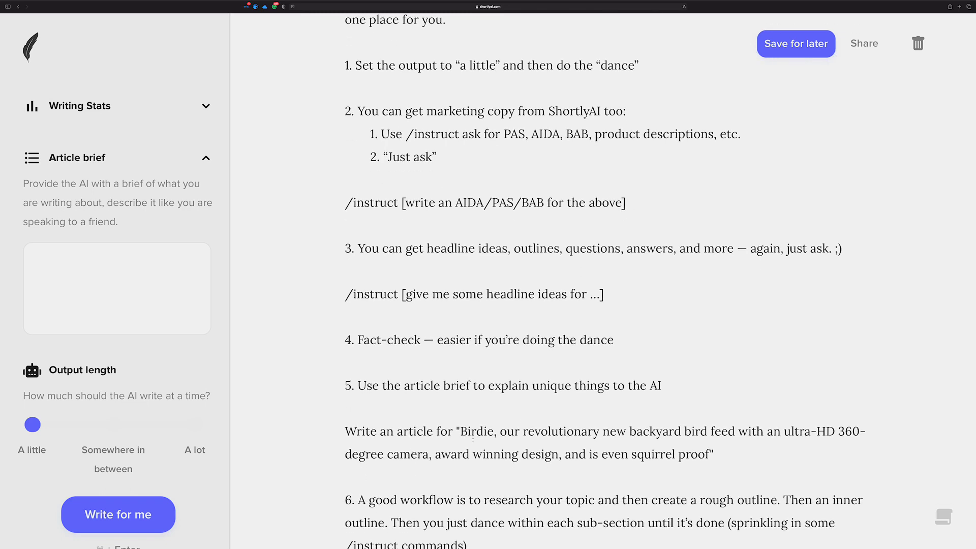
drag(461, 431, 684, 435)
click(734, 429)
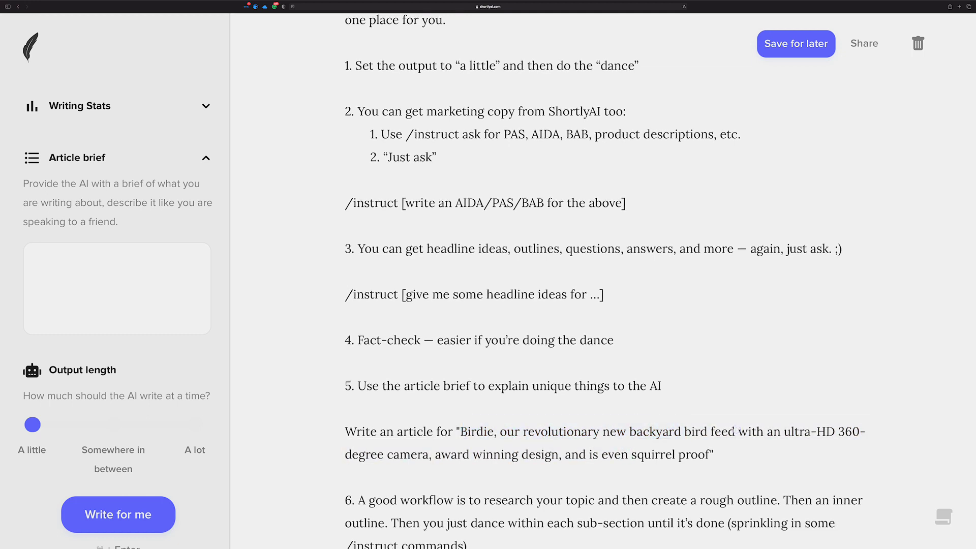
text(er)
Step: Select the Birdie product description up to 'squirrel proof'
drag(460, 431, 671, 442)
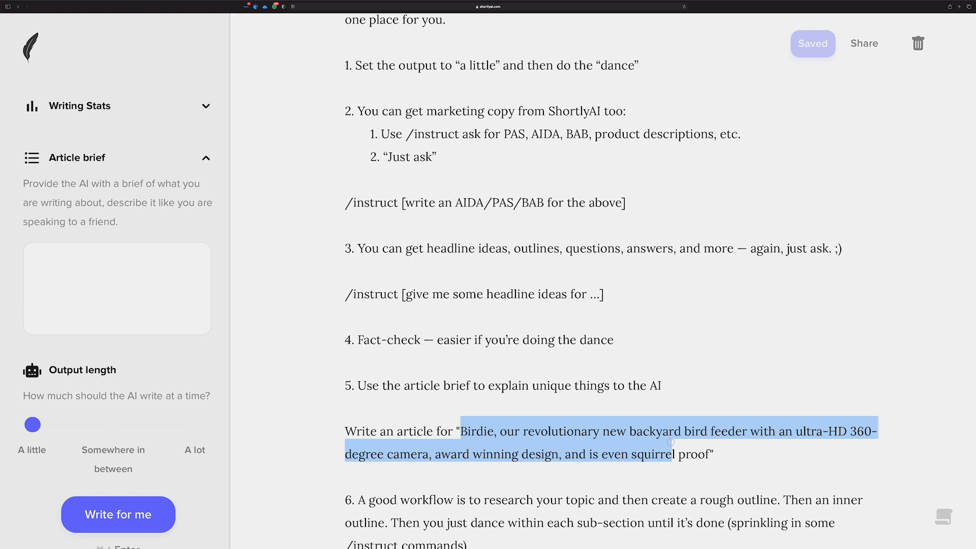
drag(670, 442, 710, 442)
key(super+c)
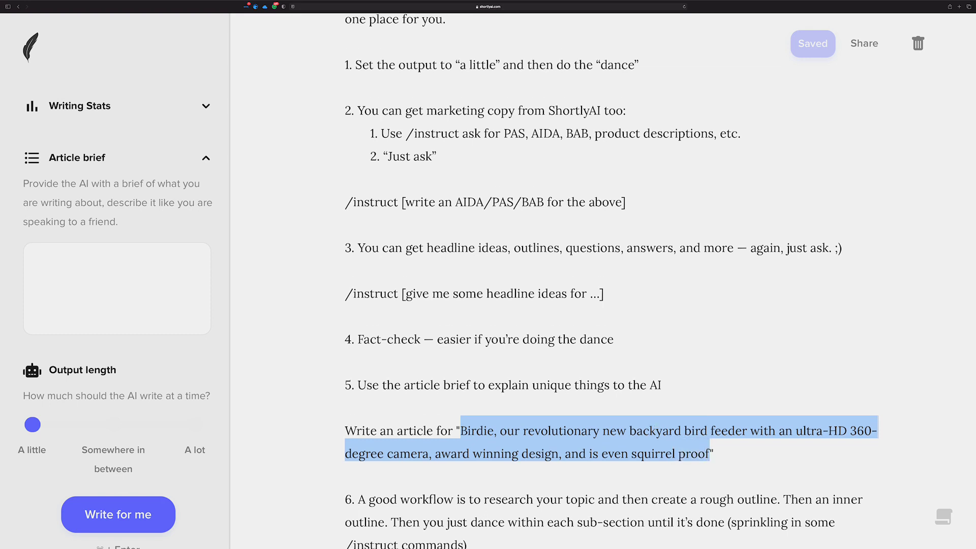
scroll(703, 444, down, 1)
scroll(477, 337, up, 4)
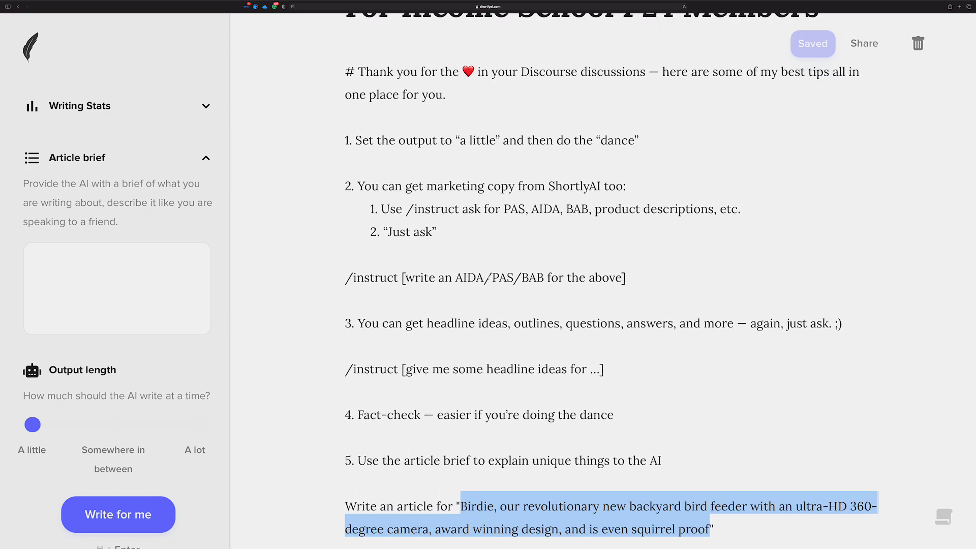
click(461, 259)
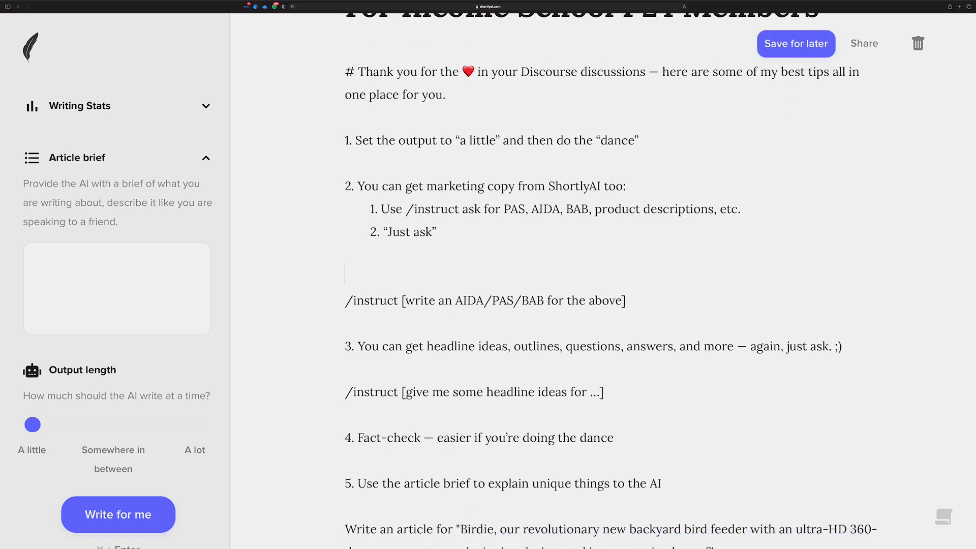
key(super+v)
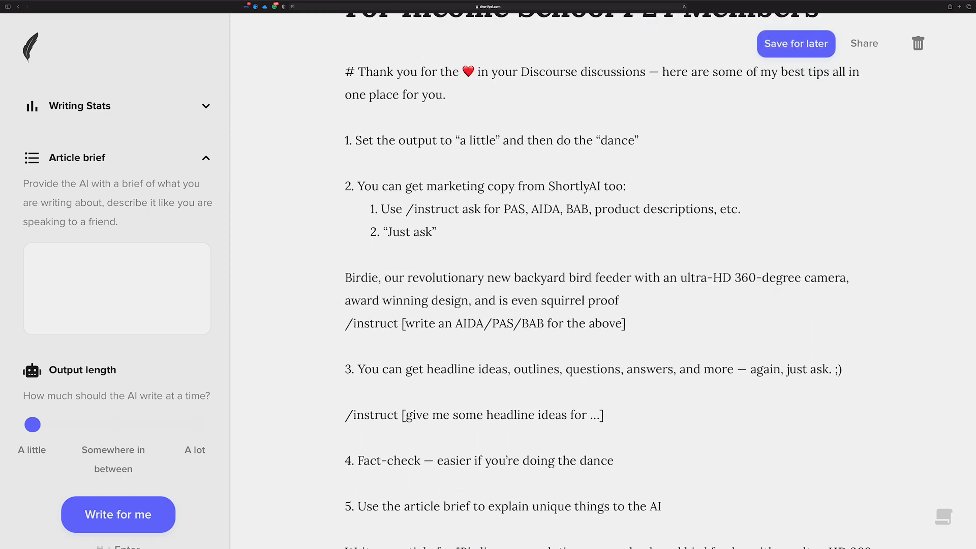
click(437, 254)
text(///)
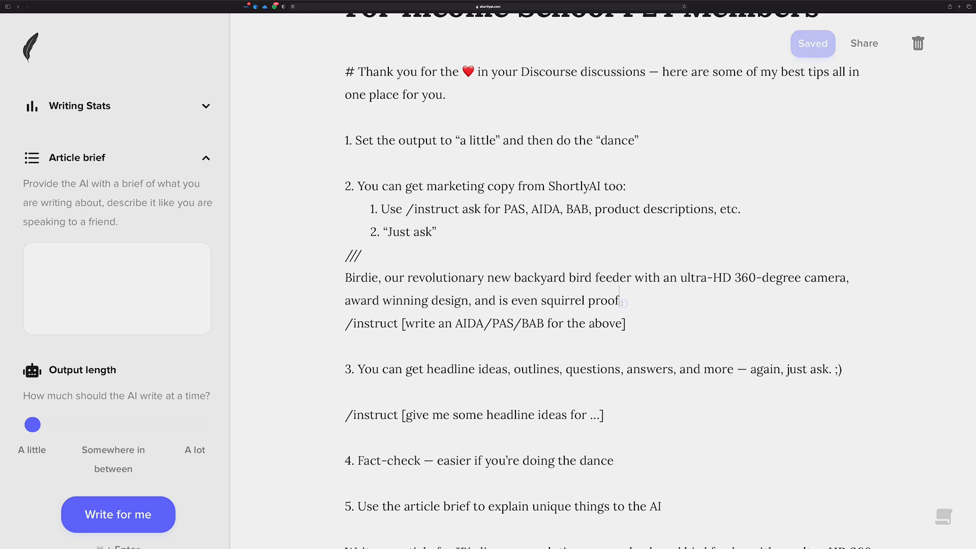
click(619, 301)
key(Return)
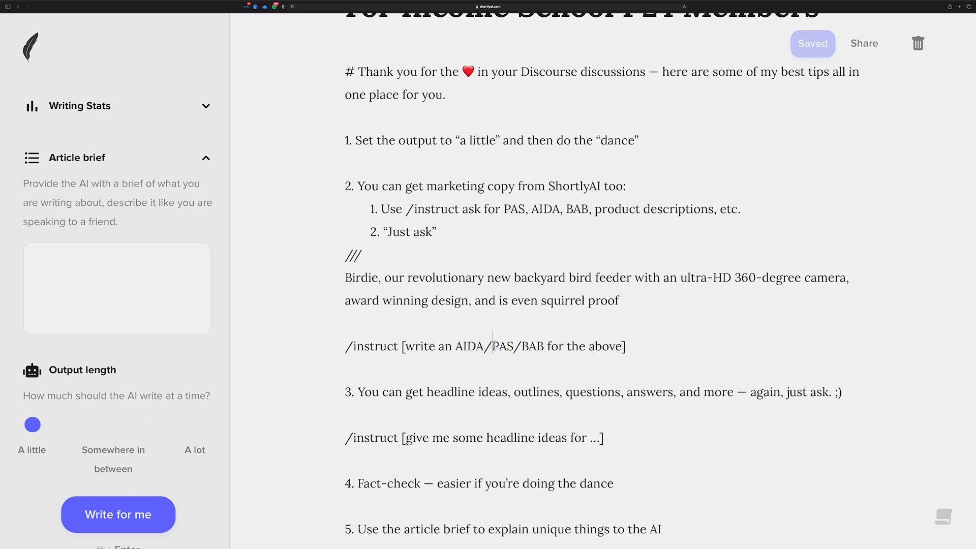
mouse_move(492, 346)
mouse_down()
mouse_move(456, 345)
mouse_move(507, 345)
mouse_up()
key(BackSpace)
key(BackSpace)
click(588, 343)
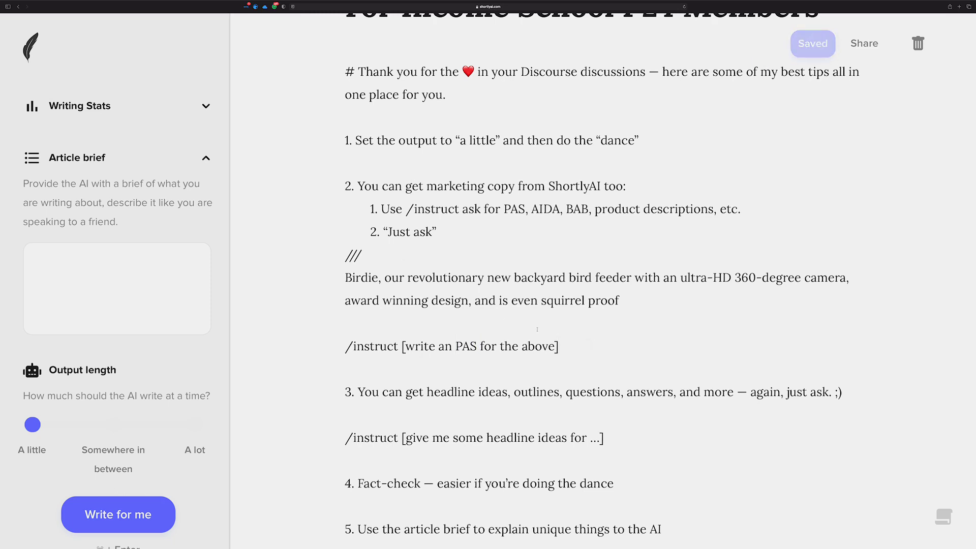
drag(377, 252, 325, 253)
click(576, 342)
click(496, 324)
click(627, 303)
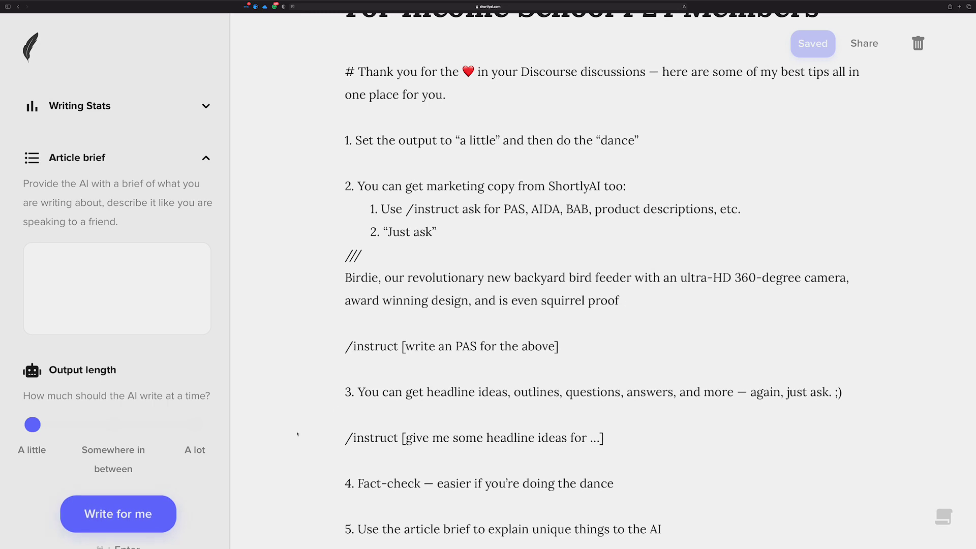
click(383, 320)
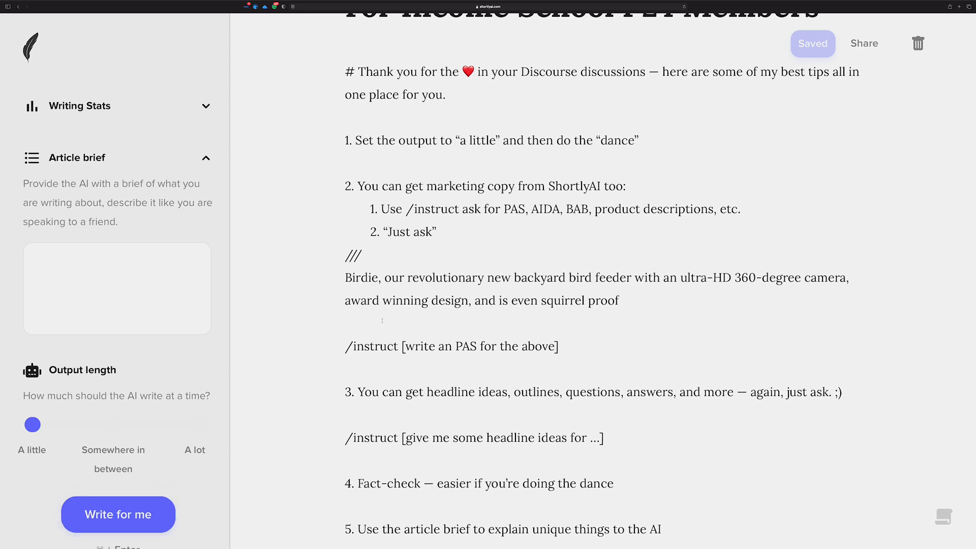
Step: Highlight the text above and the /// marker to show the AI's context cutoff
drag(366, 318, 310, 75)
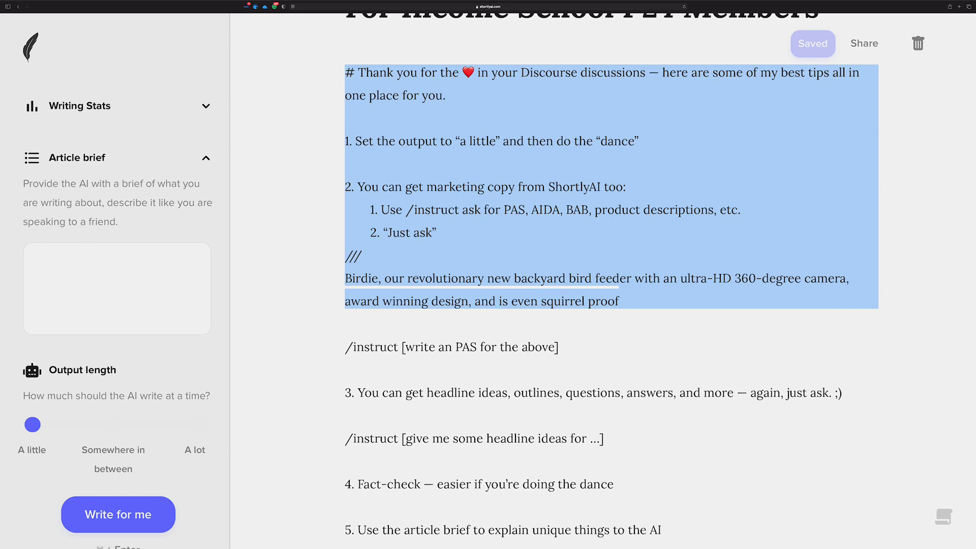
click(365, 252)
click(355, 321)
drag(356, 321, 333, 259)
click(345, 275)
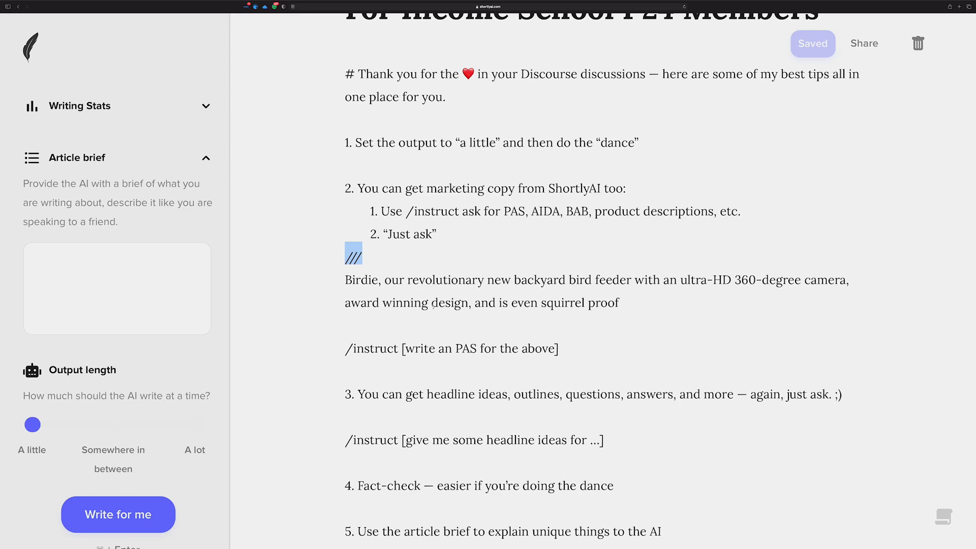
click(401, 327)
drag(573, 347, 654, 547)
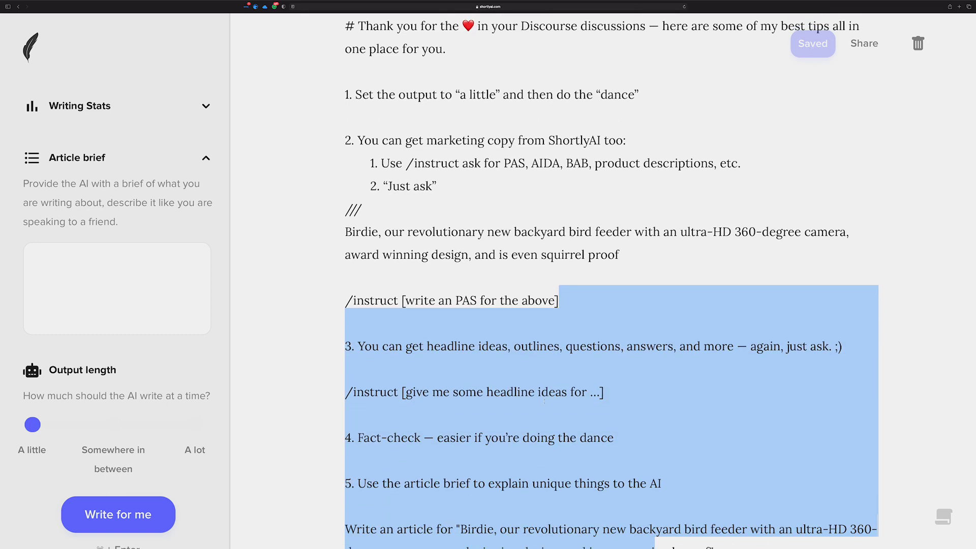
click(543, 249)
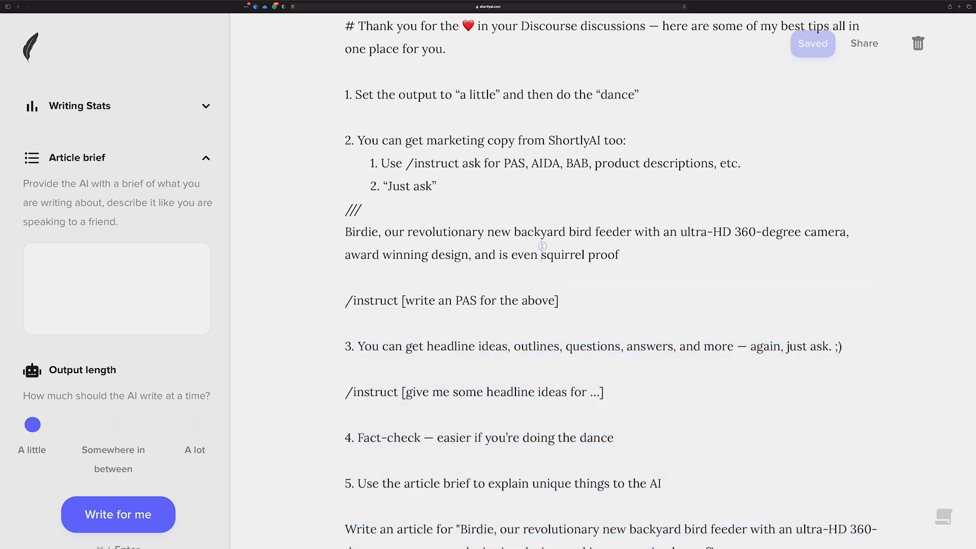
Step: Delete the blank line between the Birdie description and the PAS /instruct request
click(525, 281)
key(BackSpace)
click(579, 277)
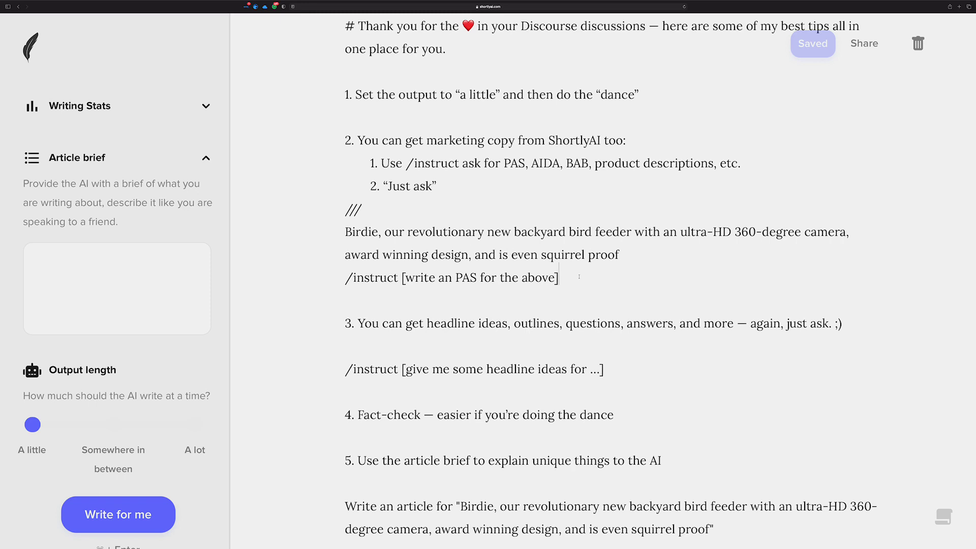
Step: Run the PAS /instruct request with Cmd+Enter and review the generated Birdie P, A, S copy
key(super+Return)
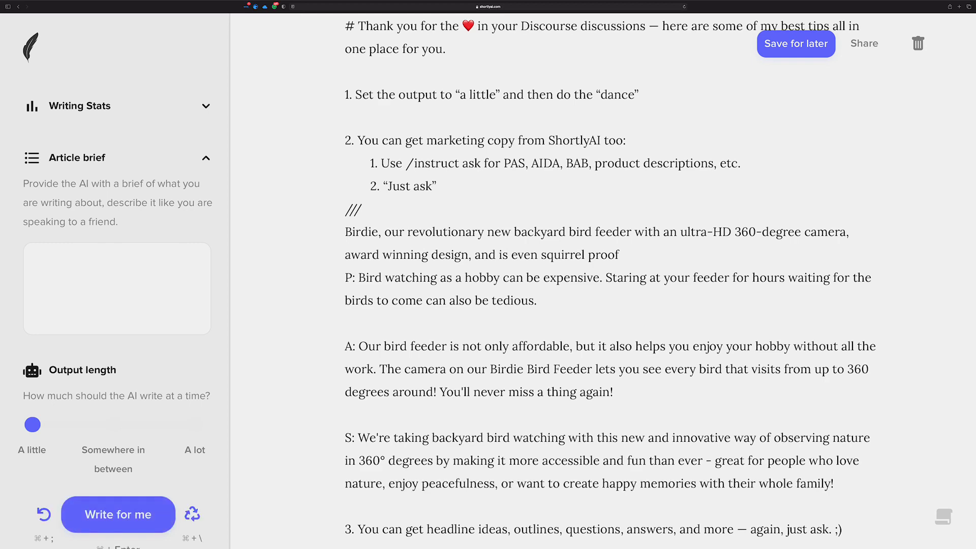
scroll(572, 275, down, 5)
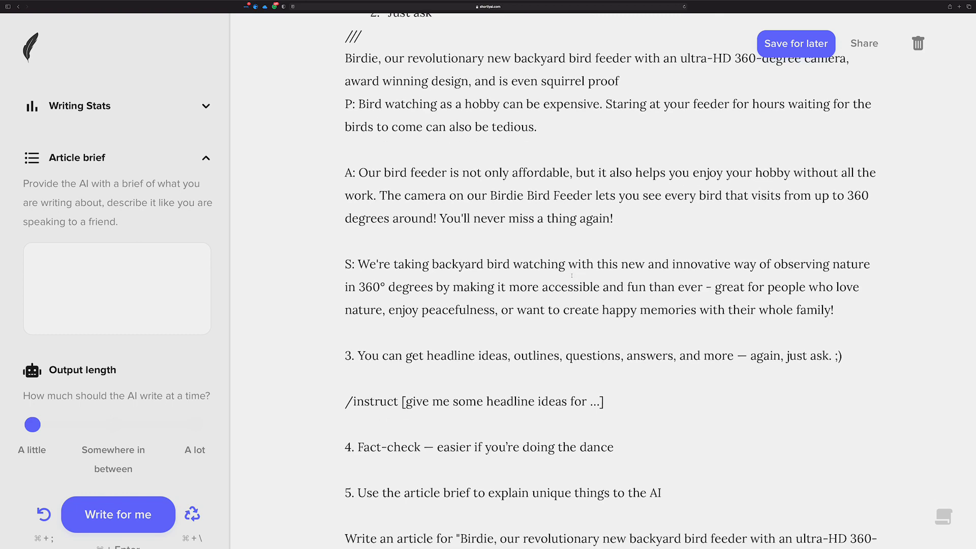
scroll(569, 275, down, 2)
scroll(567, 275, down, 2)
scroll(561, 247, up, 5)
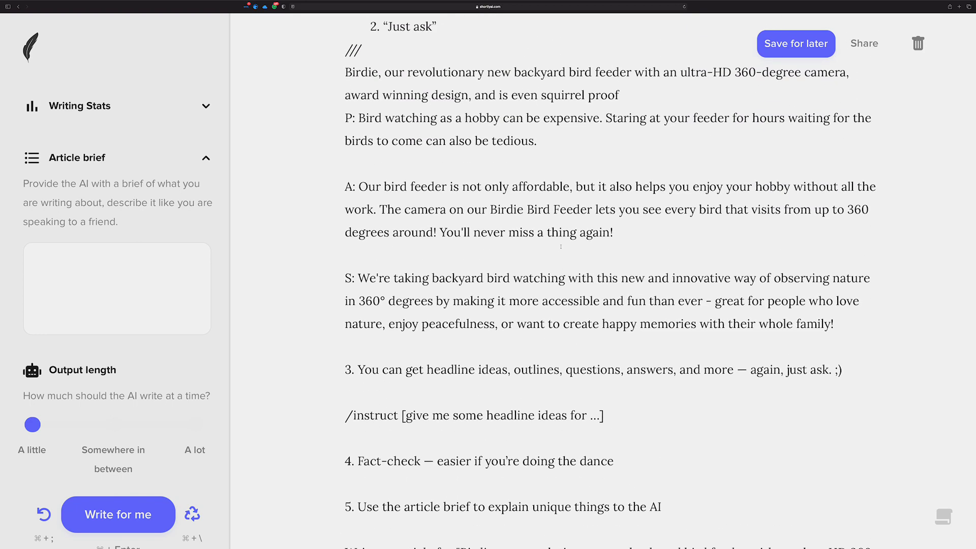
scroll(561, 246, up, 1)
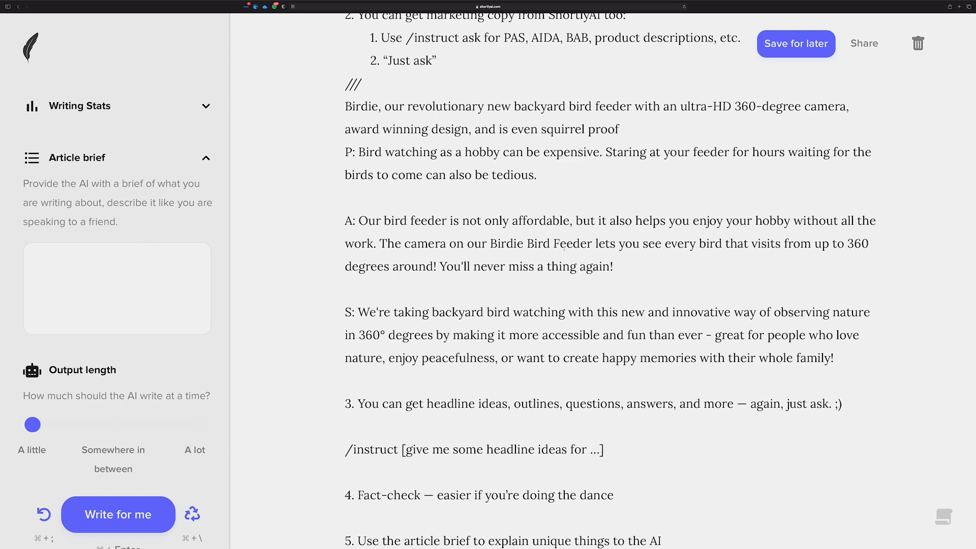
scroll(562, 249, down, 1)
scroll(562, 249, down, 6)
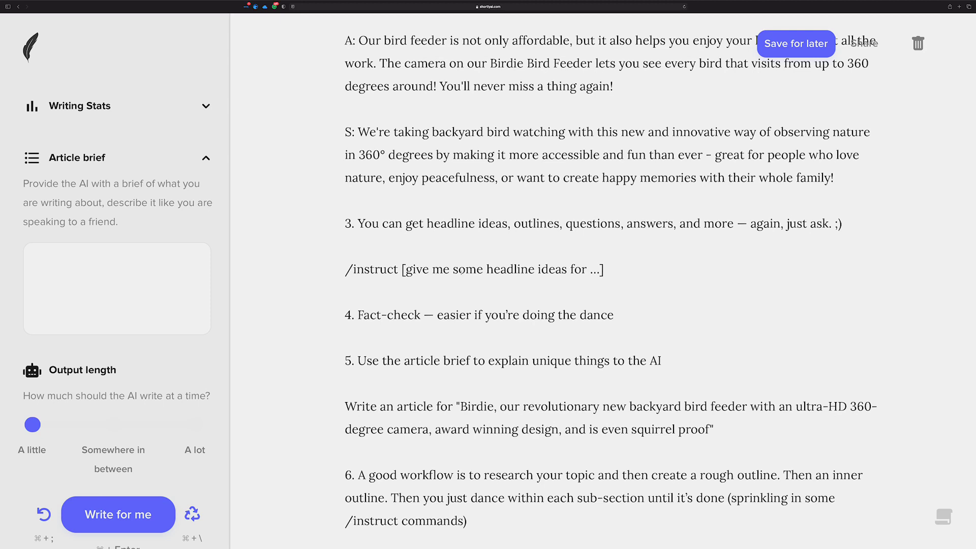
mouse_move(412, 269)
mouse_down()
mouse_move(601, 268)
mouse_move(405, 268)
mouse_up()
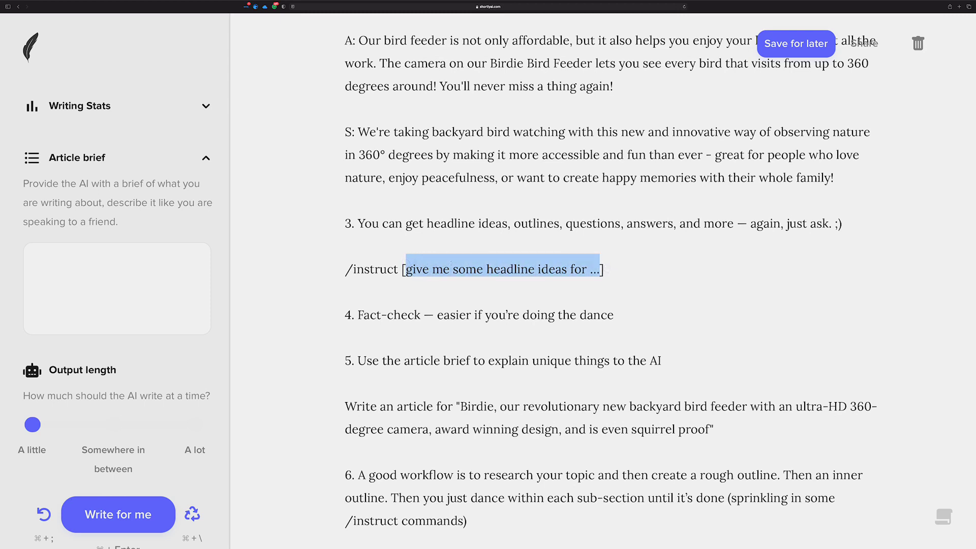
click(567, 269)
drag(567, 268, 487, 268)
scroll(602, 221, down, 1)
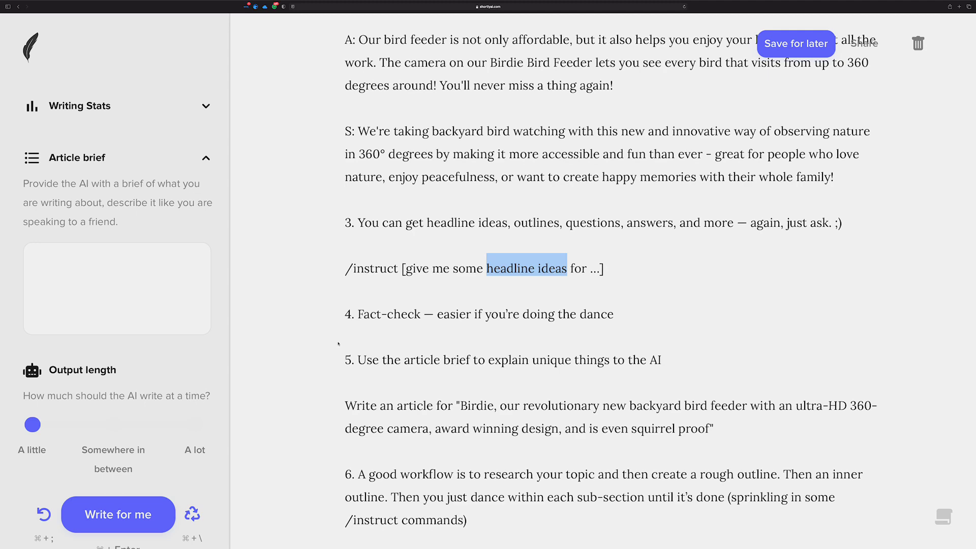
scroll(345, 344, down, 3)
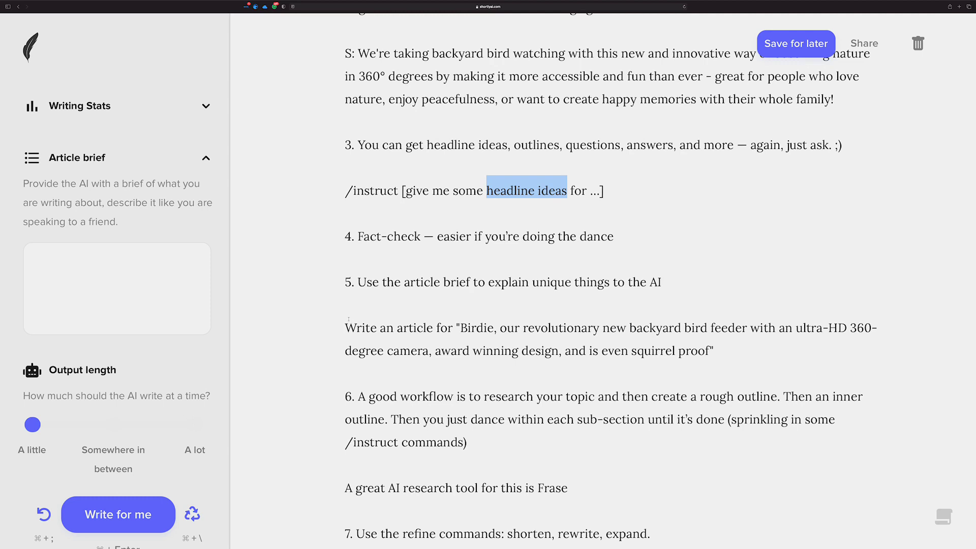
scroll(354, 336, down, 5)
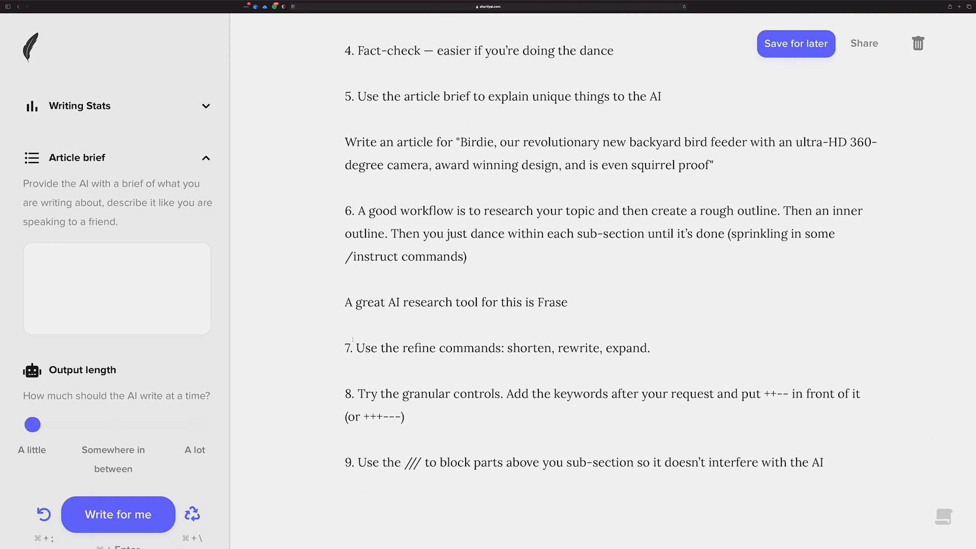
scroll(356, 338, up, 1)
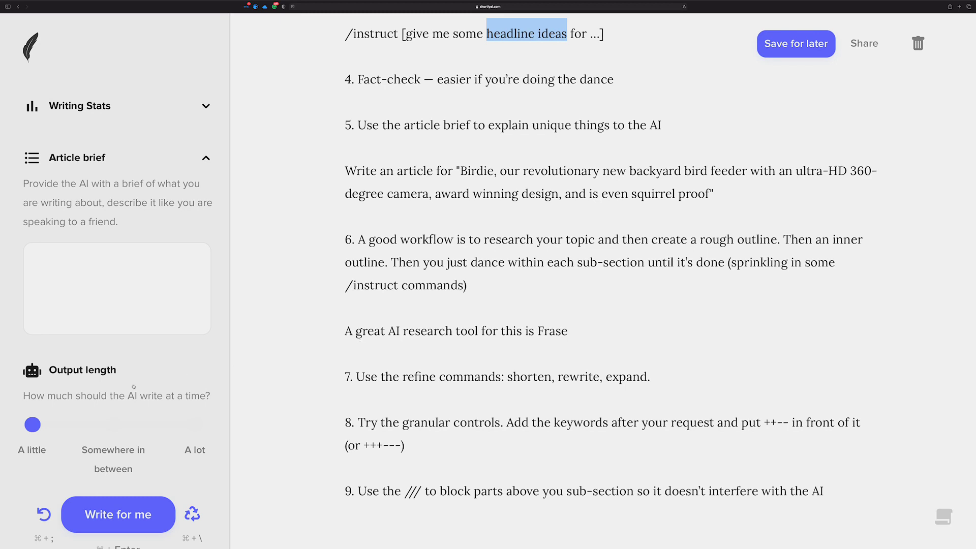
drag(346, 171, 783, 199)
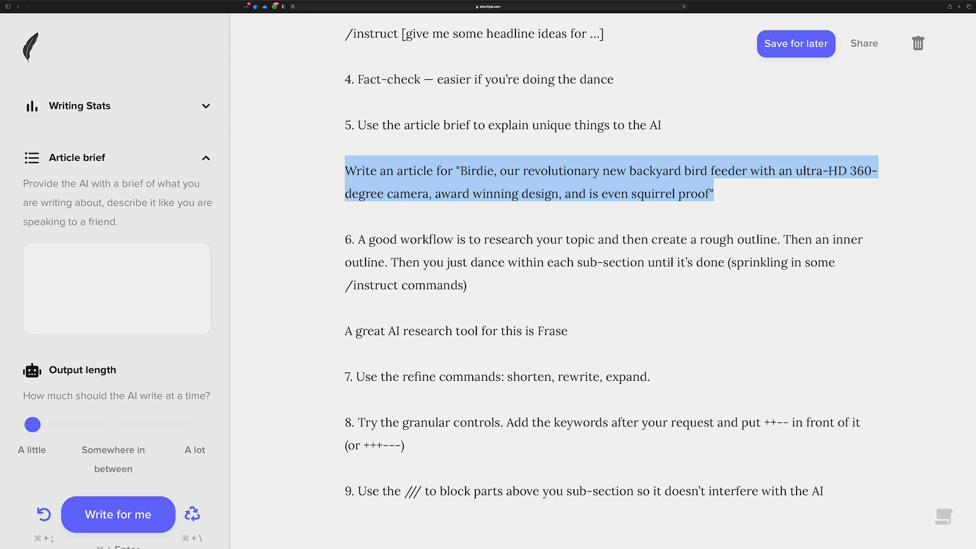
click(616, 179)
scroll(610, 185, down, 5)
scroll(600, 191, up, 1)
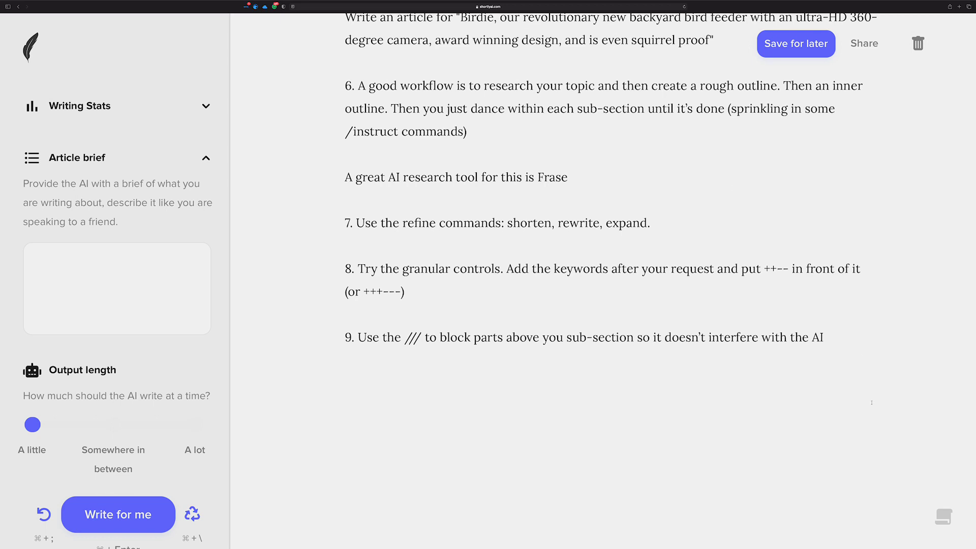
Step: Open the command cheatsheet and select the line 'A great AI research tool for this is Frase'
click(943, 516)
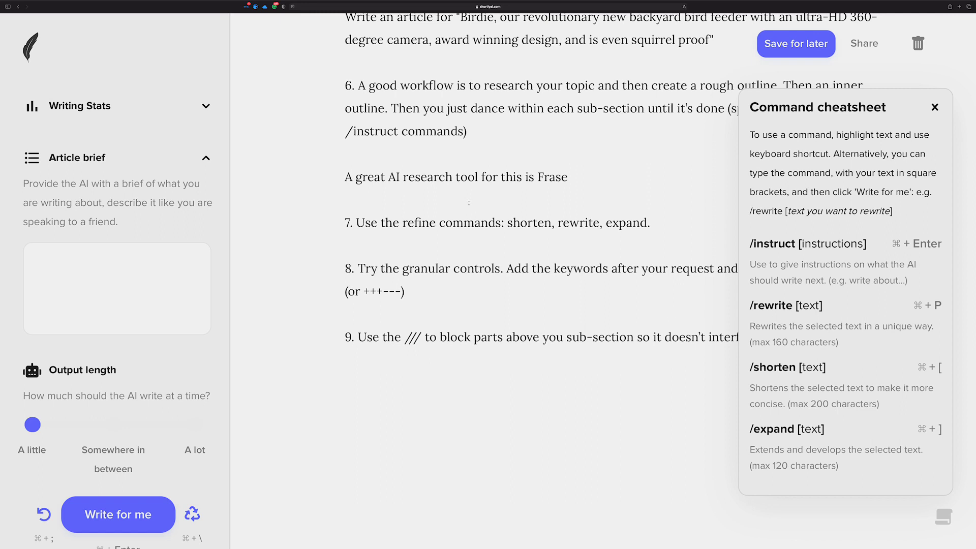
drag(567, 177, 343, 176)
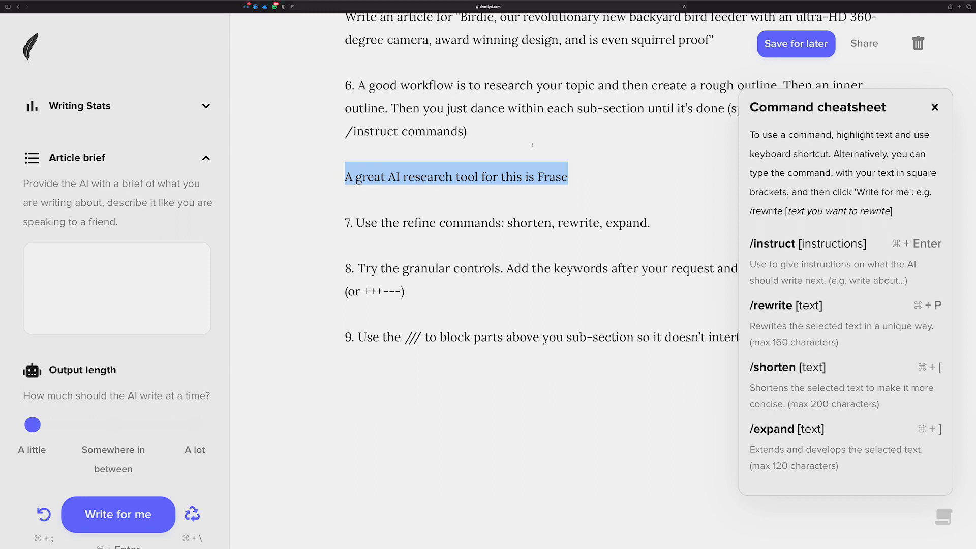
key(super+bracketright)
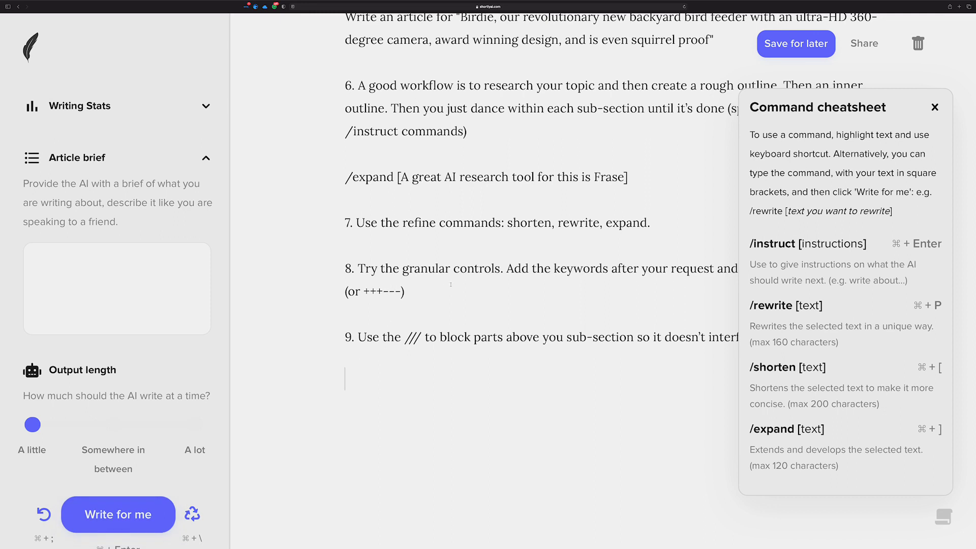
click(412, 308)
drag(394, 303, 330, 55)
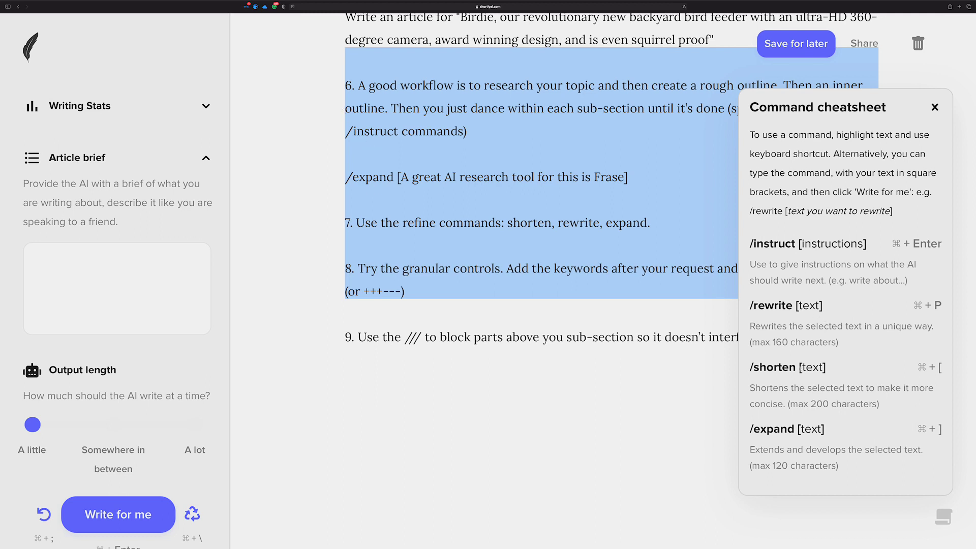
click(455, 295)
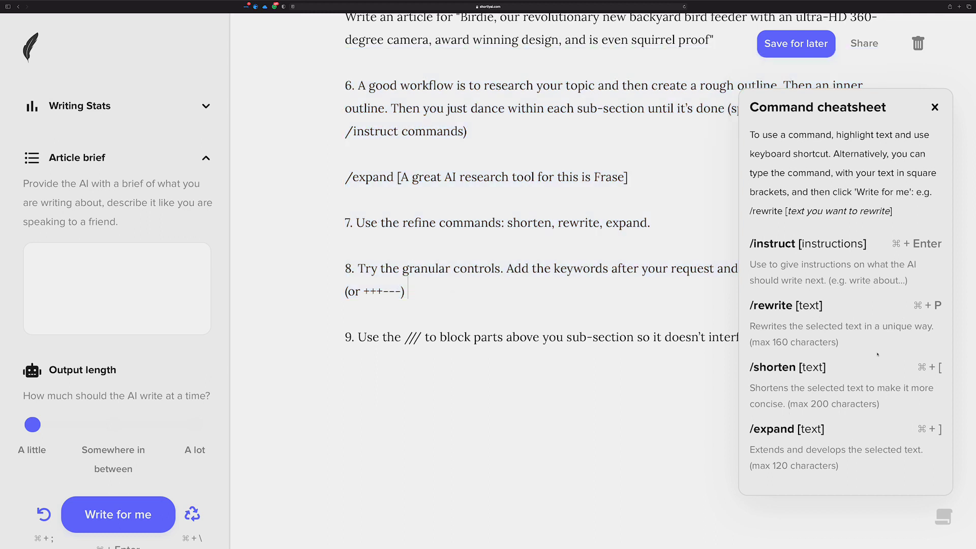
drag(624, 177, 400, 176)
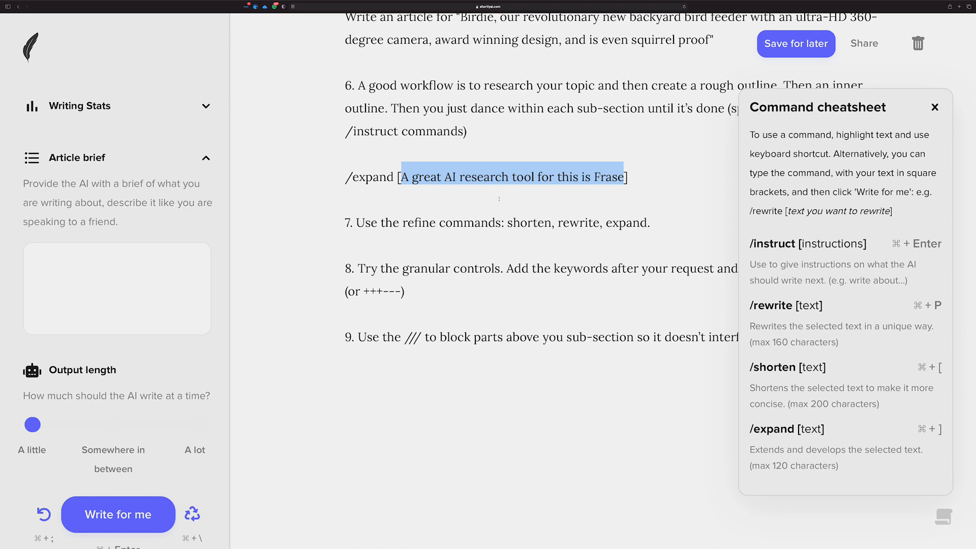
click(405, 177)
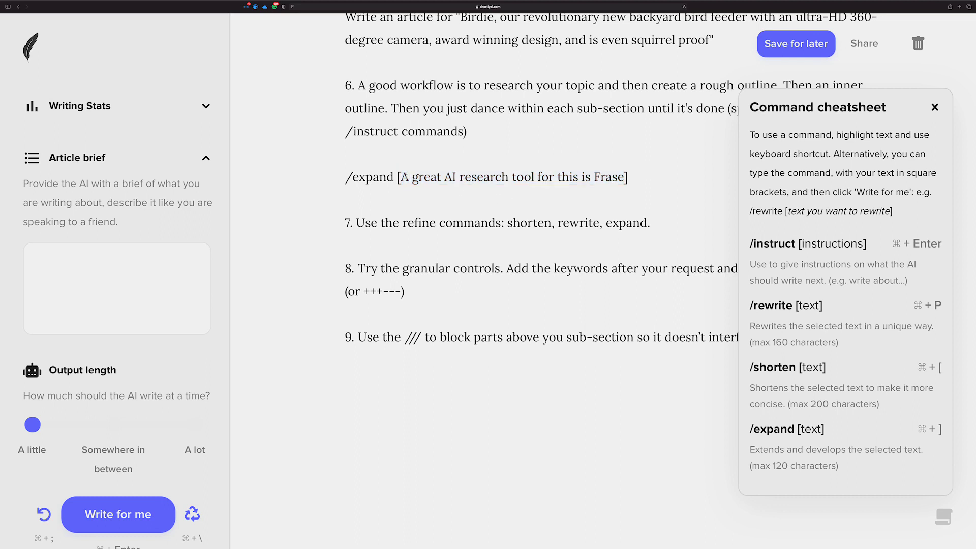
drag(401, 177, 595, 176)
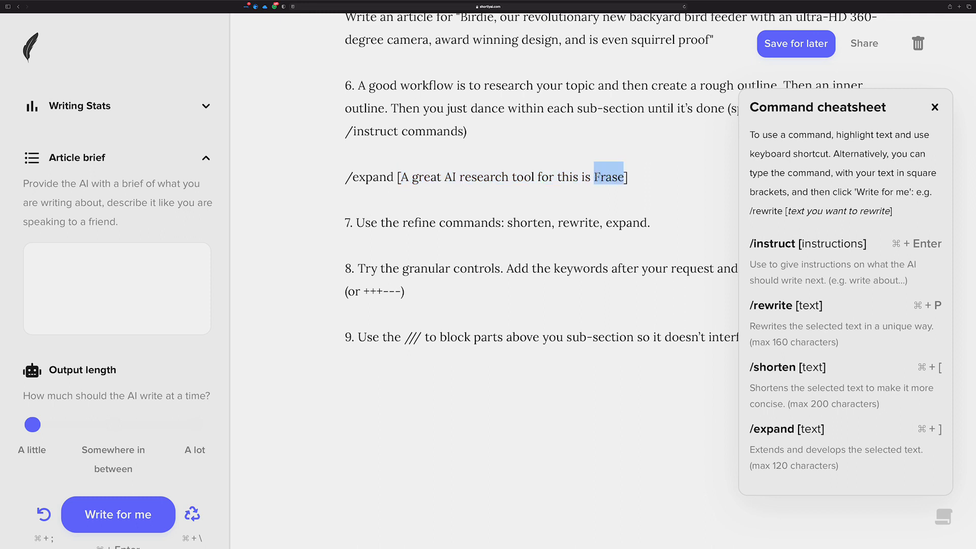
drag(402, 177, 348, 177)
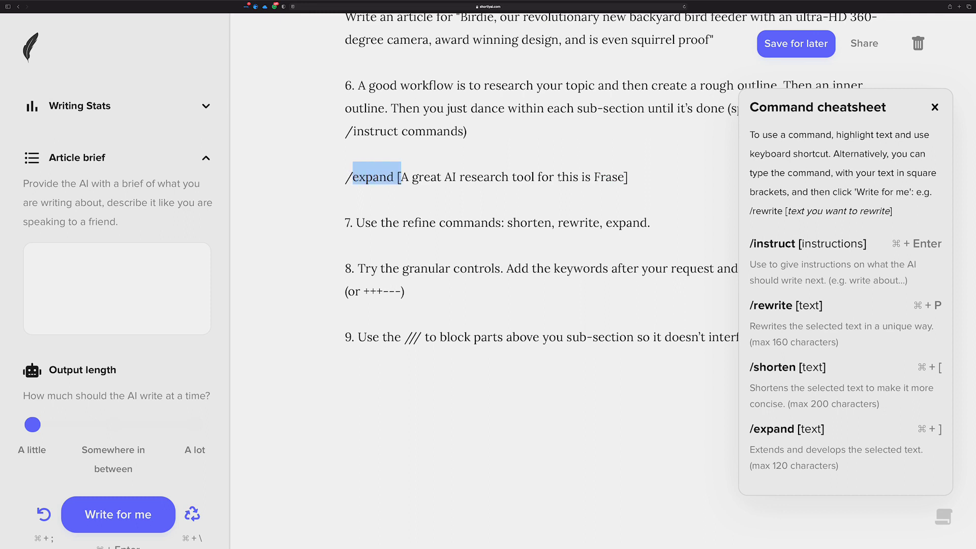
click(623, 177)
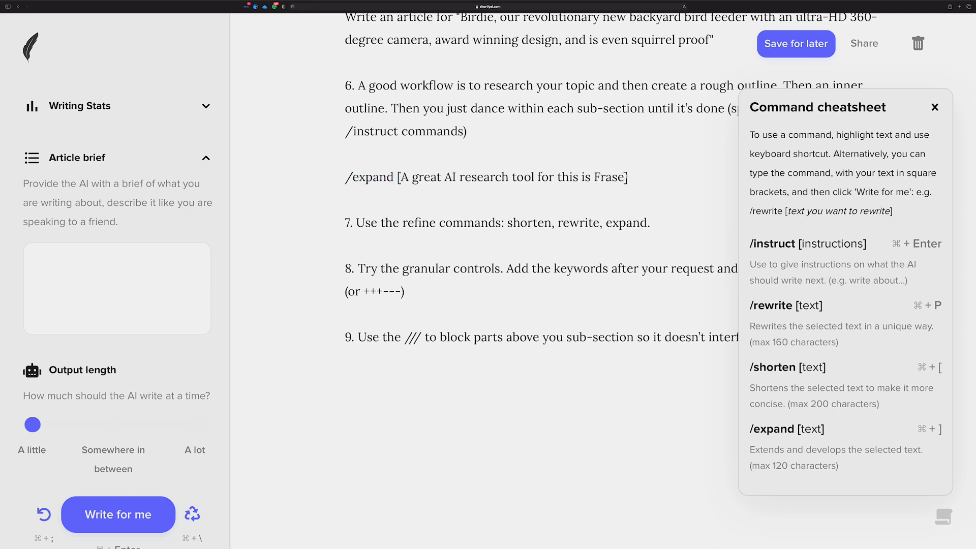
text(.,)
key(BackSpace)
key(BackSpace)
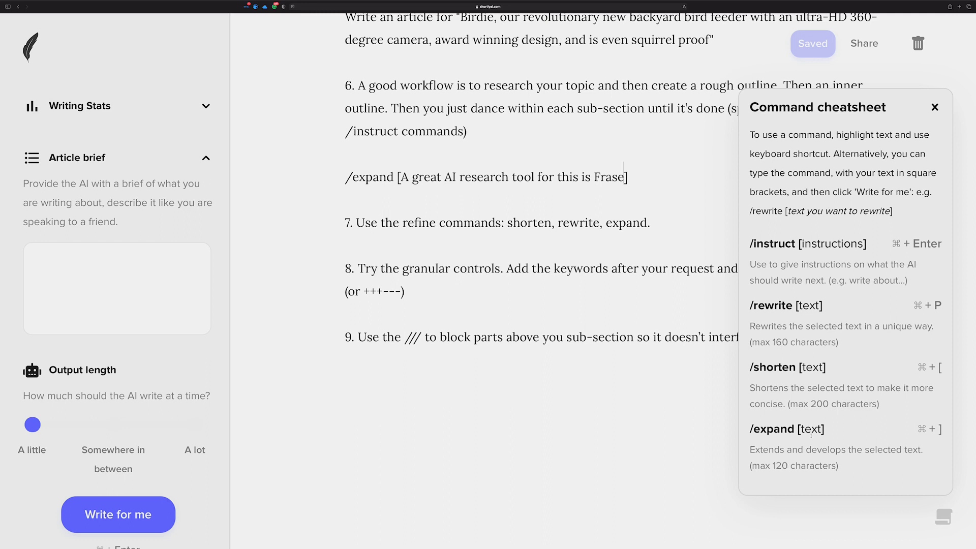
Step: Delete '/expand [' and the trailing ']' from the Frase line, then close the command cheatsheet
drag(624, 177, 400, 176)
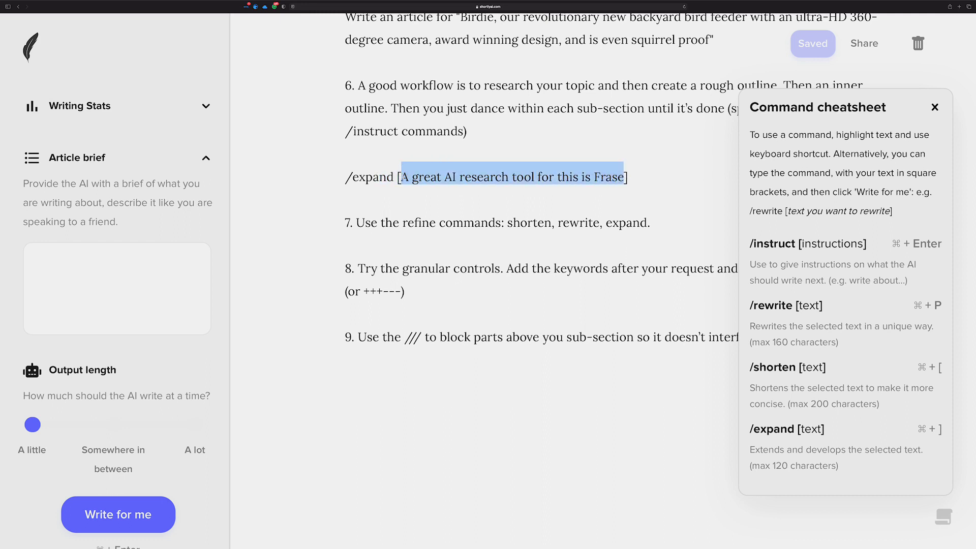
drag(401, 177, 345, 176)
key(BackSpace)
click(572, 177)
key(BackSpace)
click(934, 107)
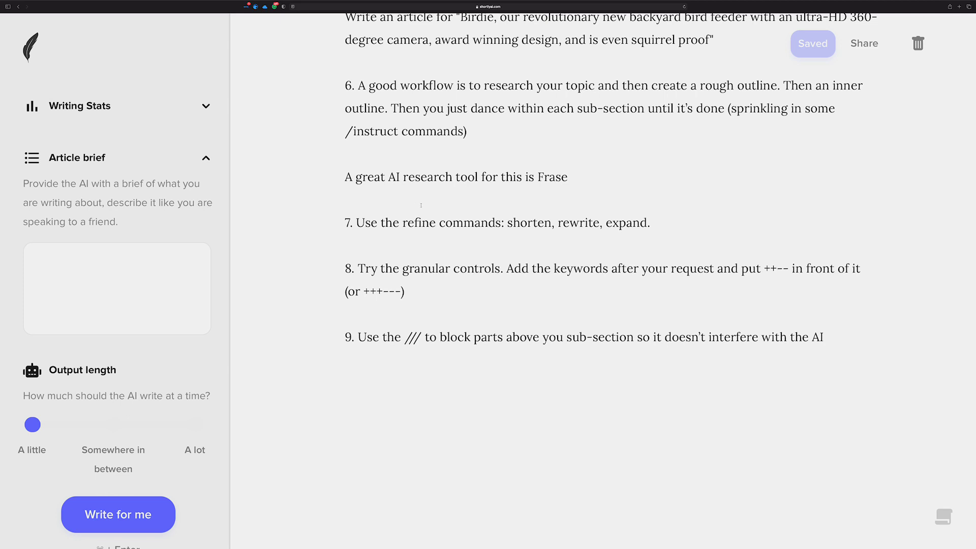
Step: Replace the placeholder in the /instruct brackets with 'working from home ---desk'
drag(402, 291, 385, 291)
scroll(410, 286, up, 3)
scroll(422, 279, up, 10)
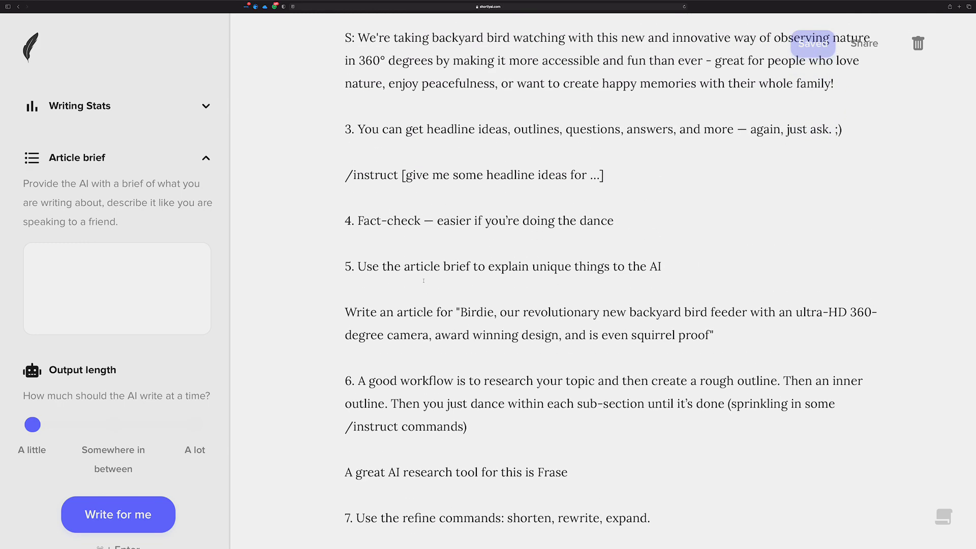
scroll(424, 282, up, 1)
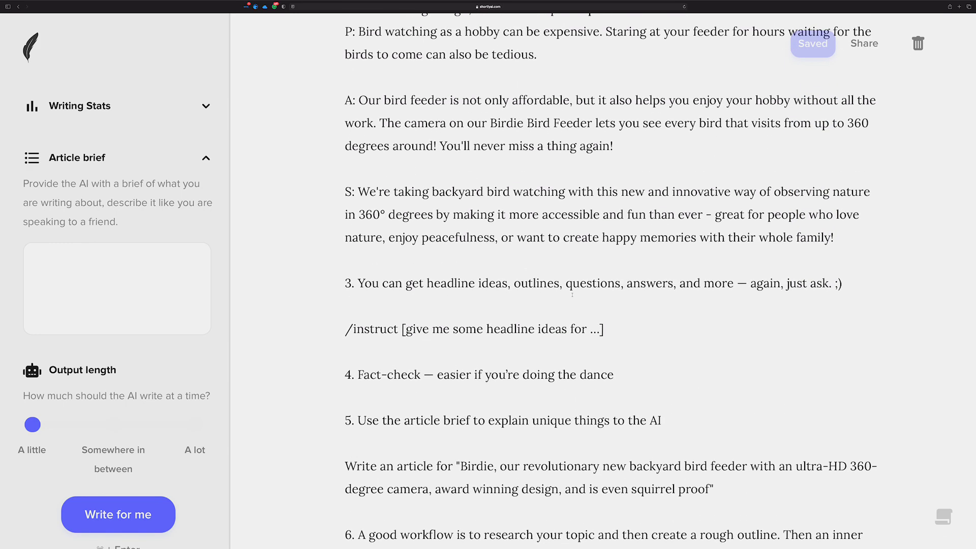
click(600, 329)
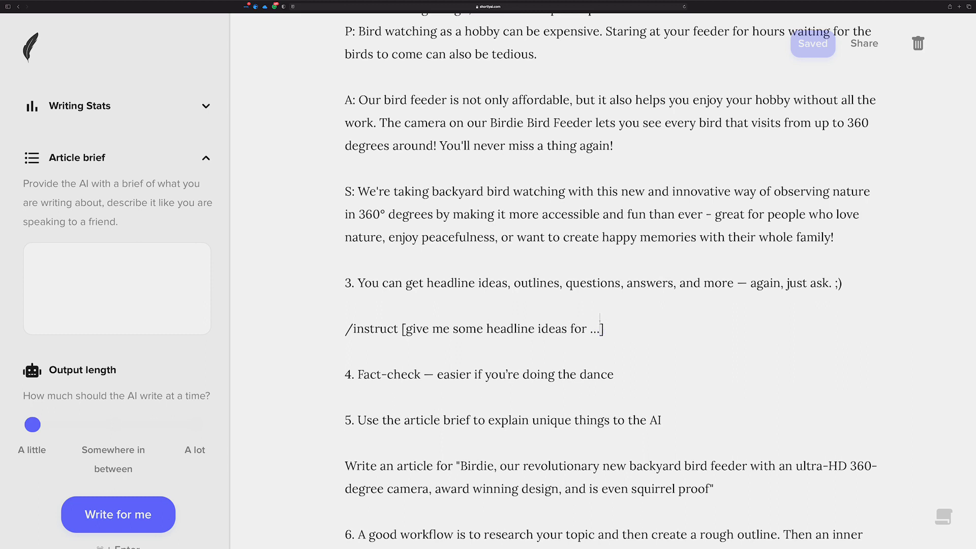
key(BackSpace)
key(BackSpace)
key(BackSpace)
text(working from home)
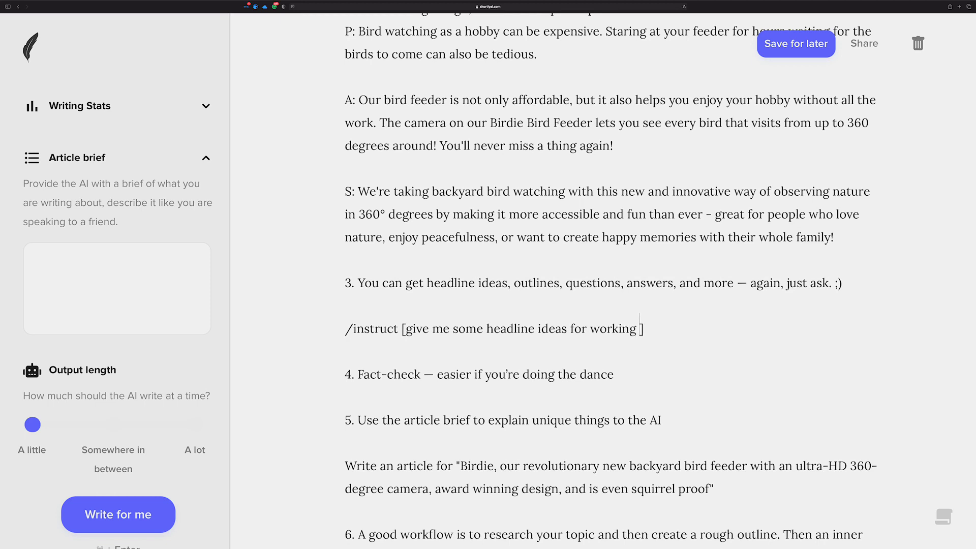
text( ---)
text(desk)
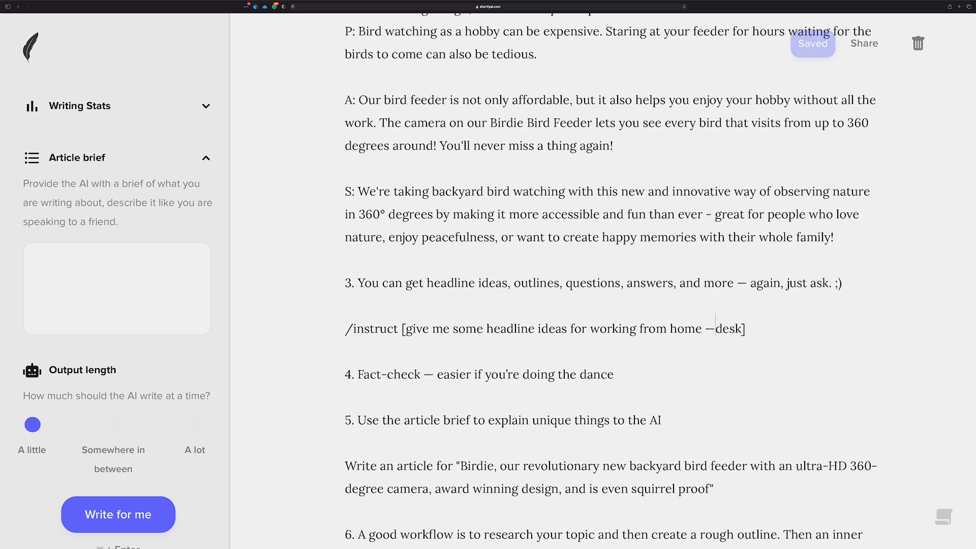
key(super+z)
key(super+z)
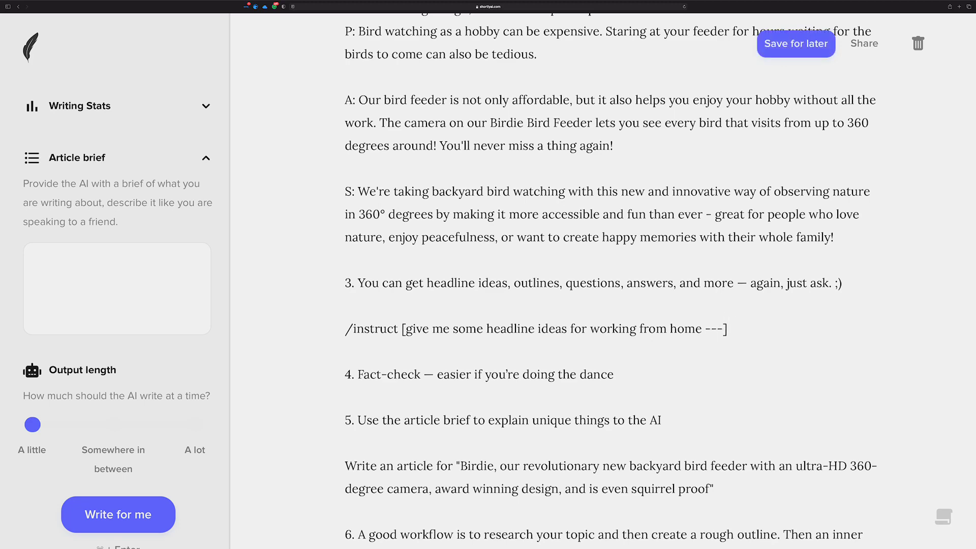
Step: Retype the hyphens and 'desk' at the request's end, restoring the browser window size
key(super+Down)
scroll(597, 337, up, 3)
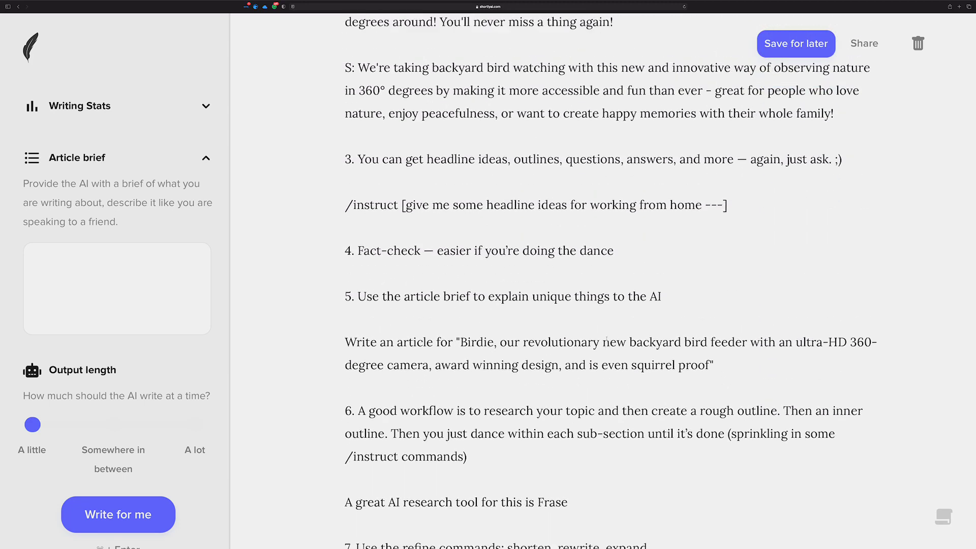
scroll(605, 341, up, 2)
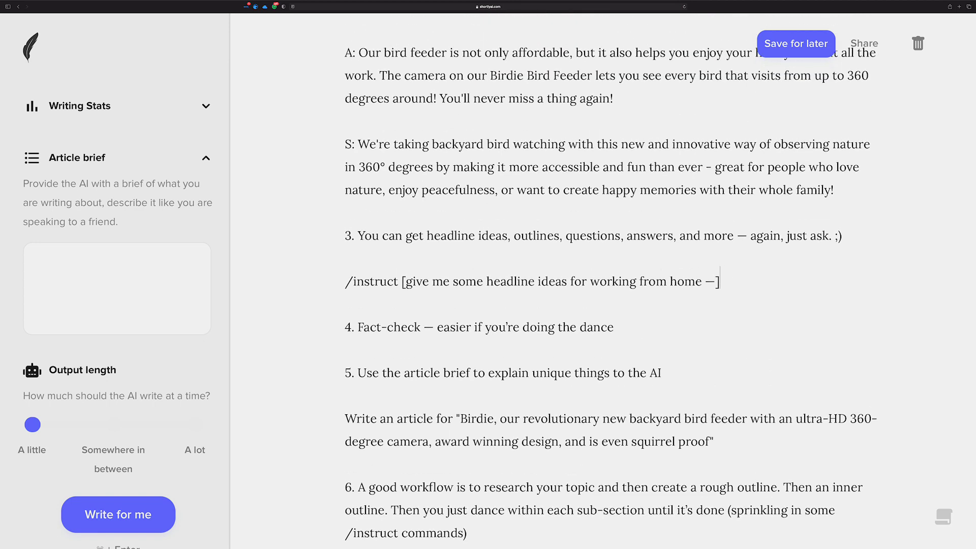
key(BackSpace)
text(---)
key(ctrl+super+f)
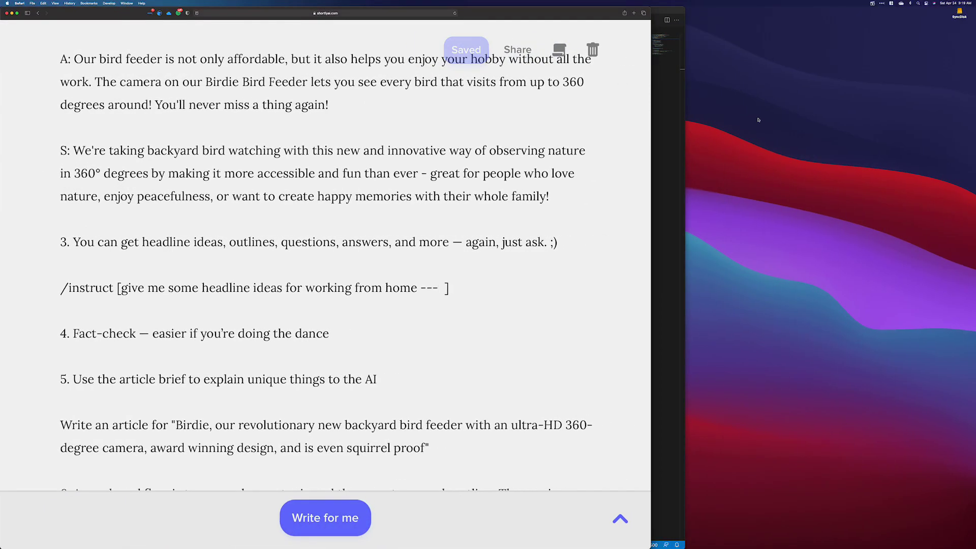
click(17, 13)
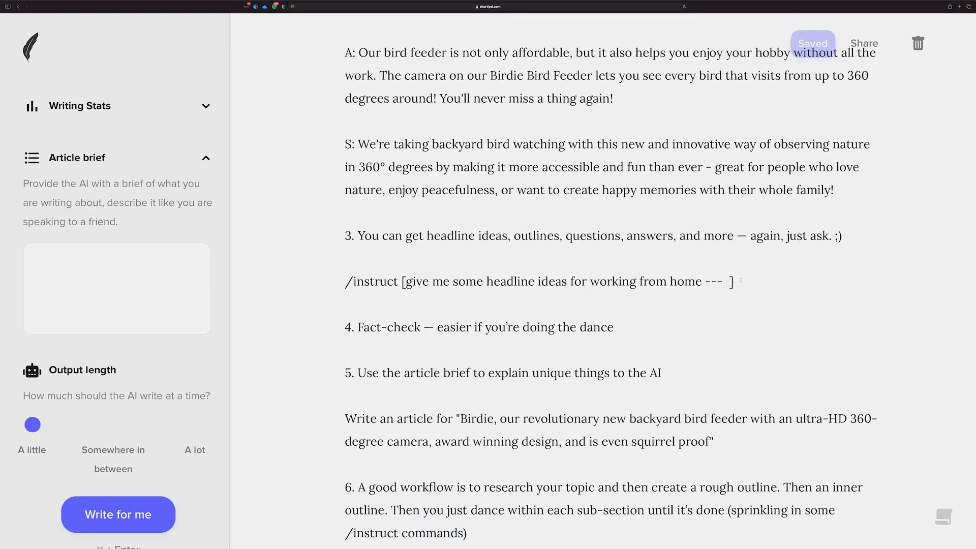
text(desk)
key(Left)
key(Left)
key(Left)
key(BackSpace)
key(BackSpace)
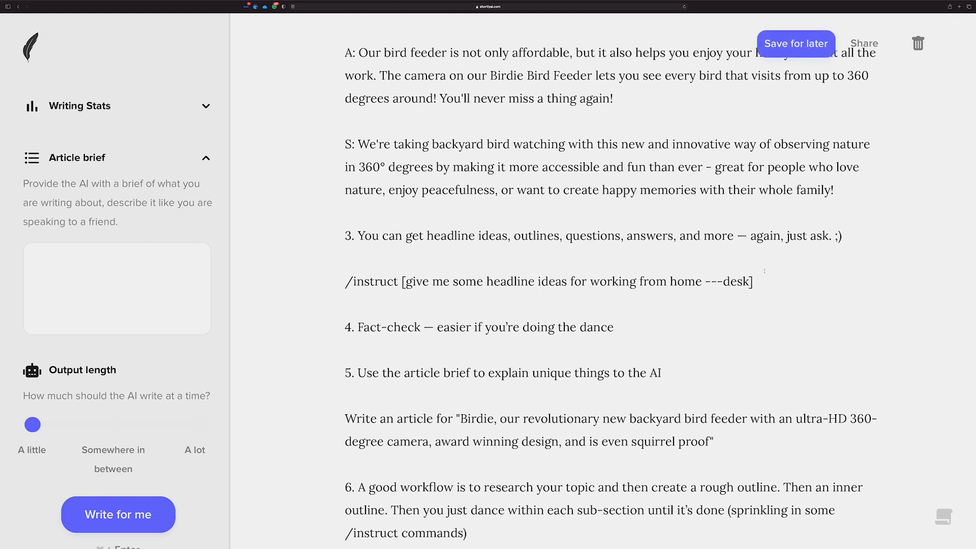
key(cmd+Right)
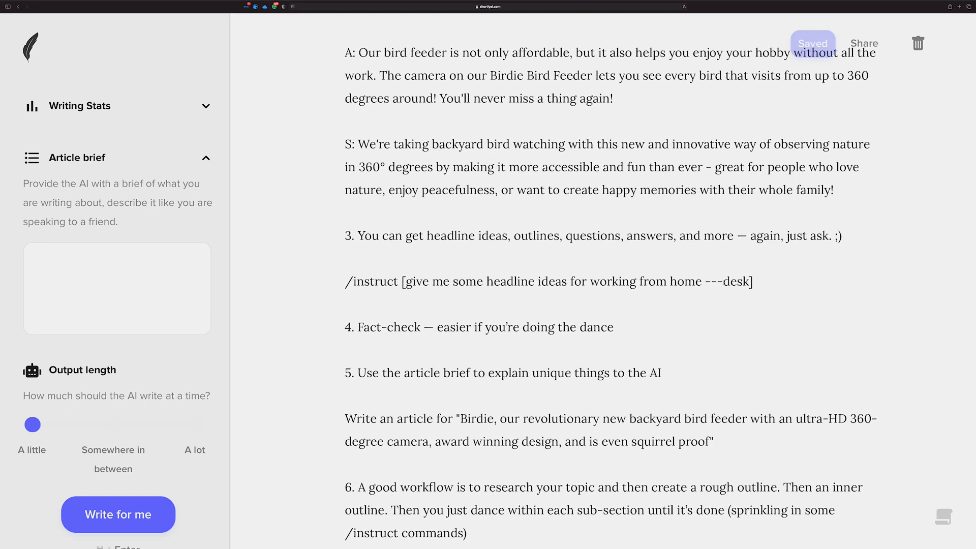
Step: Undo the em-dash autocorrection so the keyword reads '---desk' with three hyphens
drag(723, 281, 705, 281)
drag(749, 281, 723, 281)
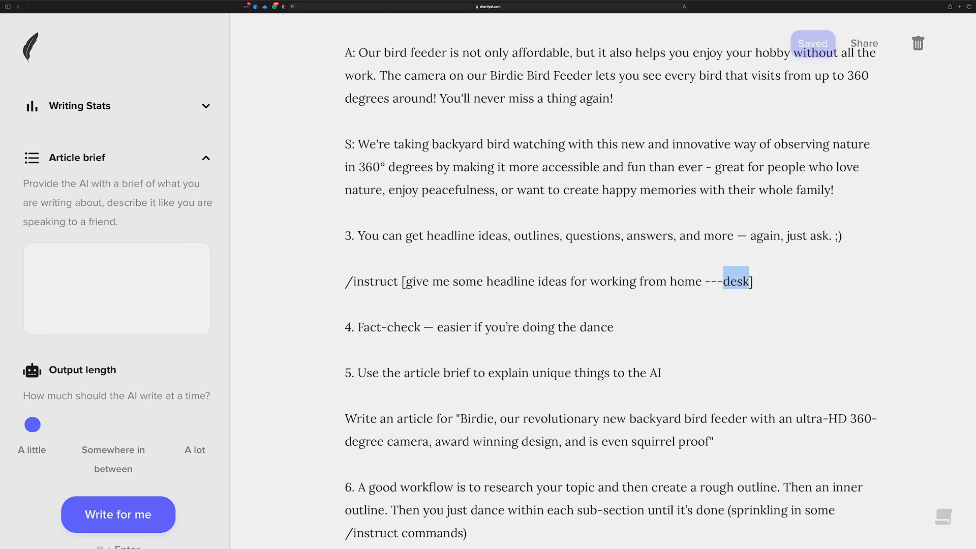
click(769, 284)
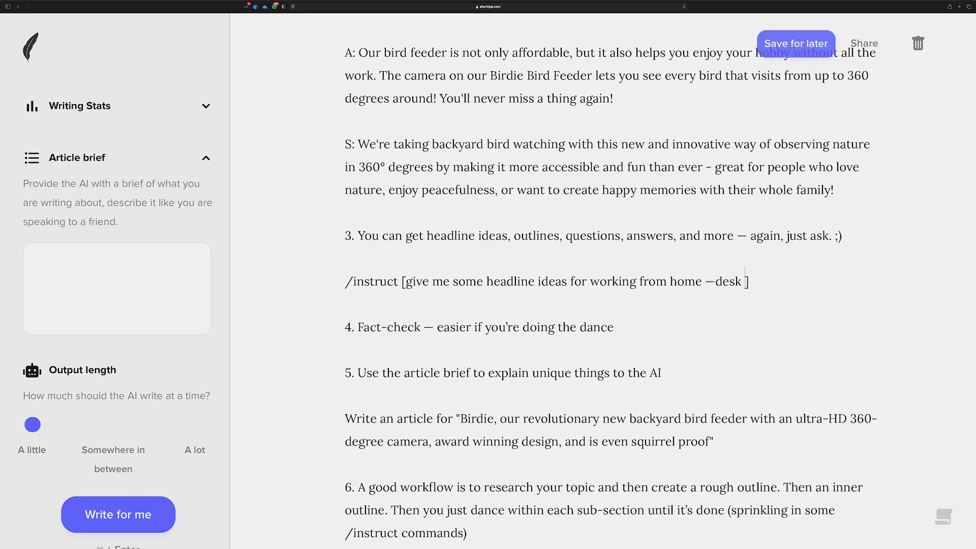
key(super+z)
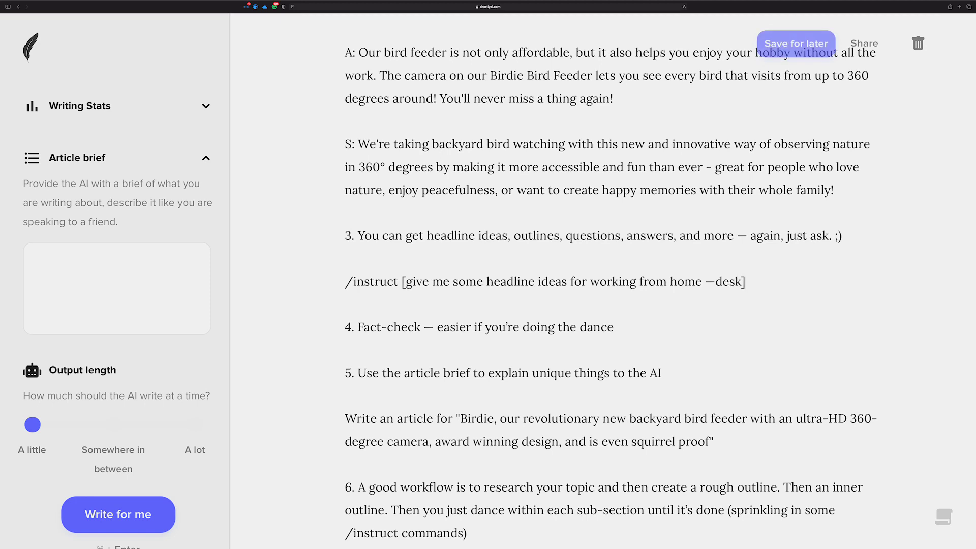
key(super+z)
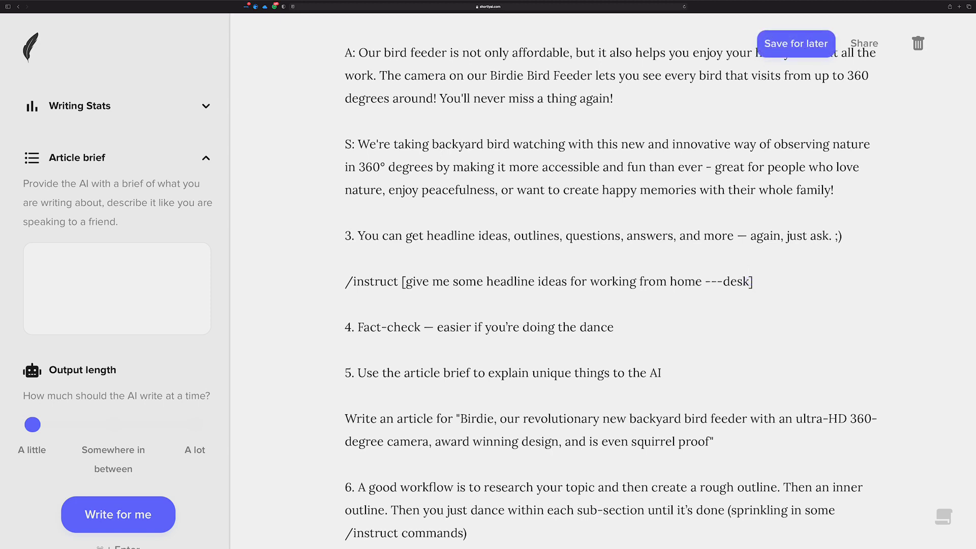
Step: Add the keyword '+++organizer' after 'home' in the headline request
click(704, 281)
text(+++)
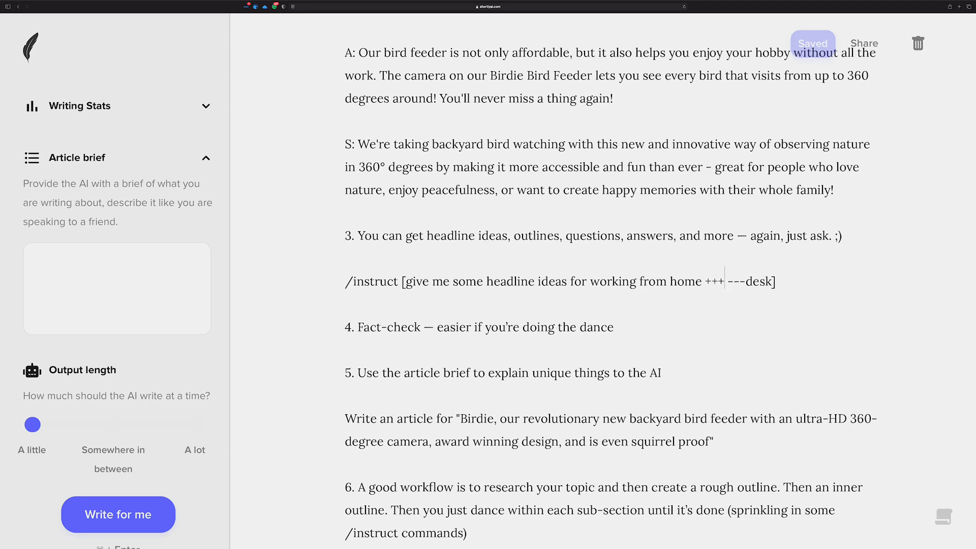
text(organizer)
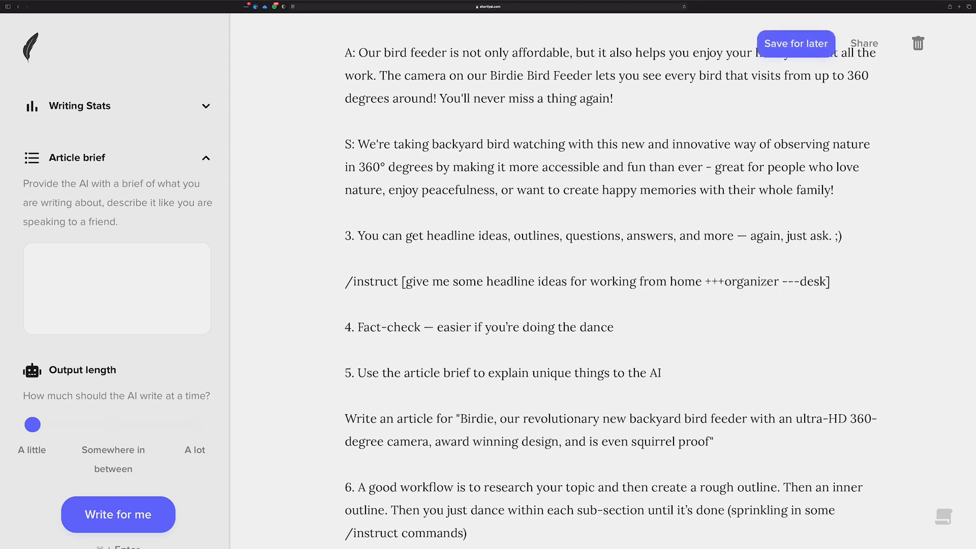
click(830, 281)
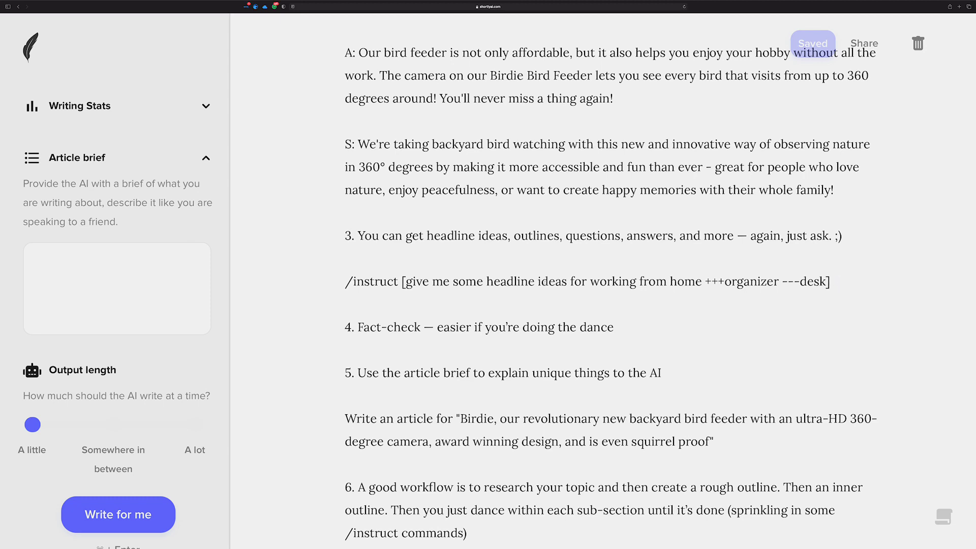
Step: Type a '///' cutoff on the blank line above the /instruct request
drag(422, 281, 421, 266)
click(422, 265)
text(///)
Step: Run the headline /instruct request with Cmd+Enter to generate five work-from-home headlines
click(850, 281)
key(super+Return)
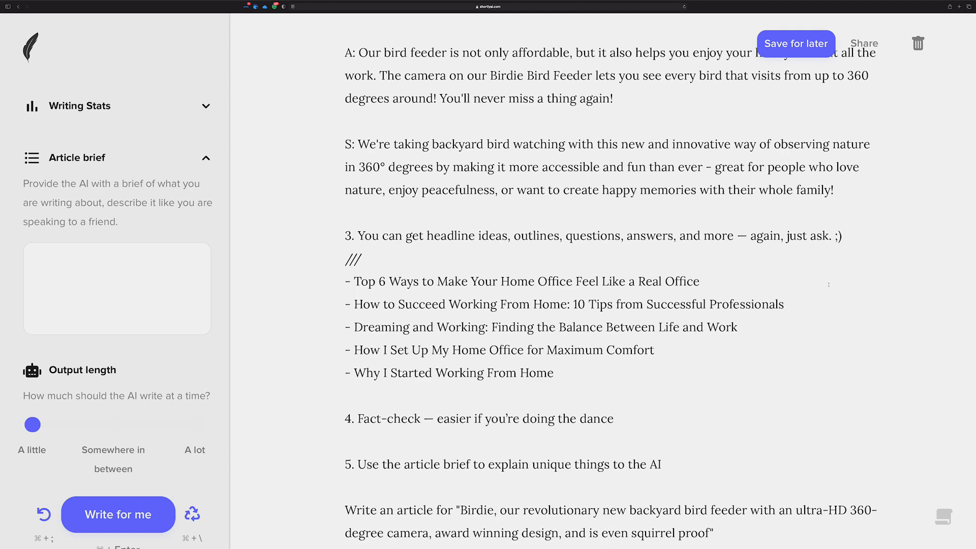
Step: Type '///' on a new line above tip 6, then select tip 6 and the cutoff line
scroll(828, 284, down, 10)
scroll(826, 282, down, 2)
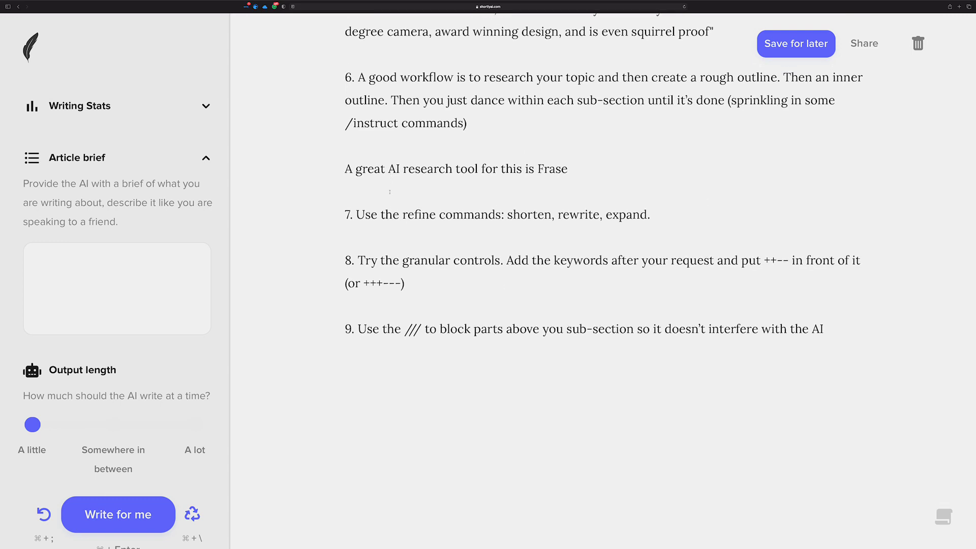
scroll(392, 173, up, 3)
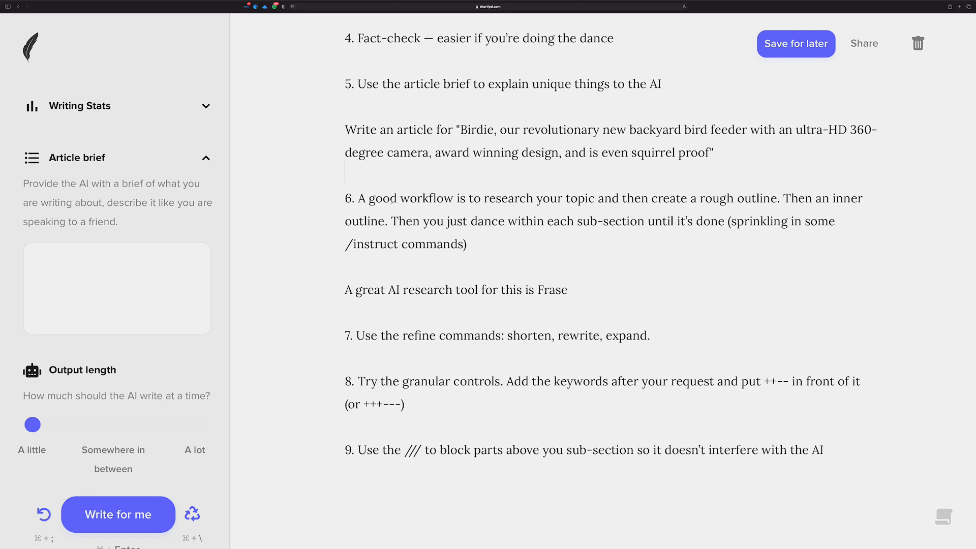
key(Return)
text(///)
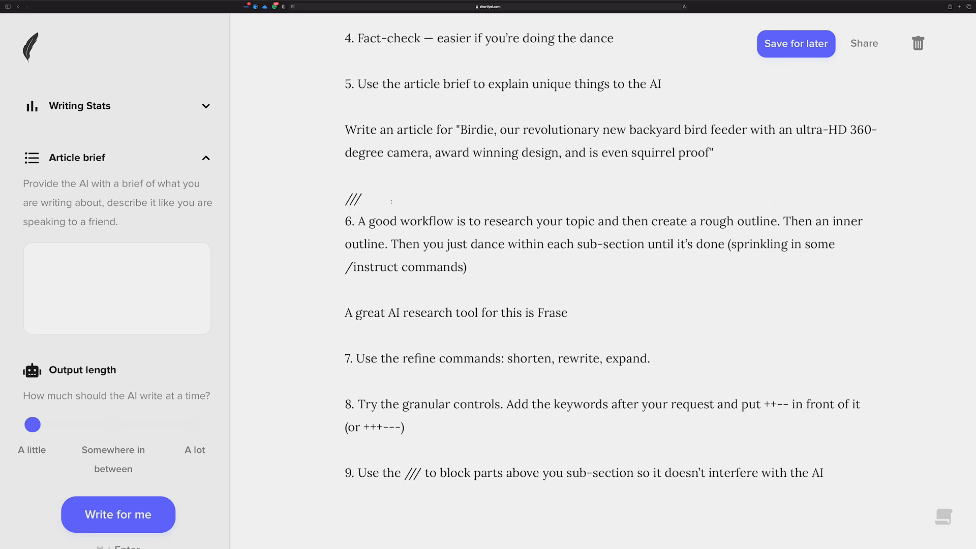
click(477, 269)
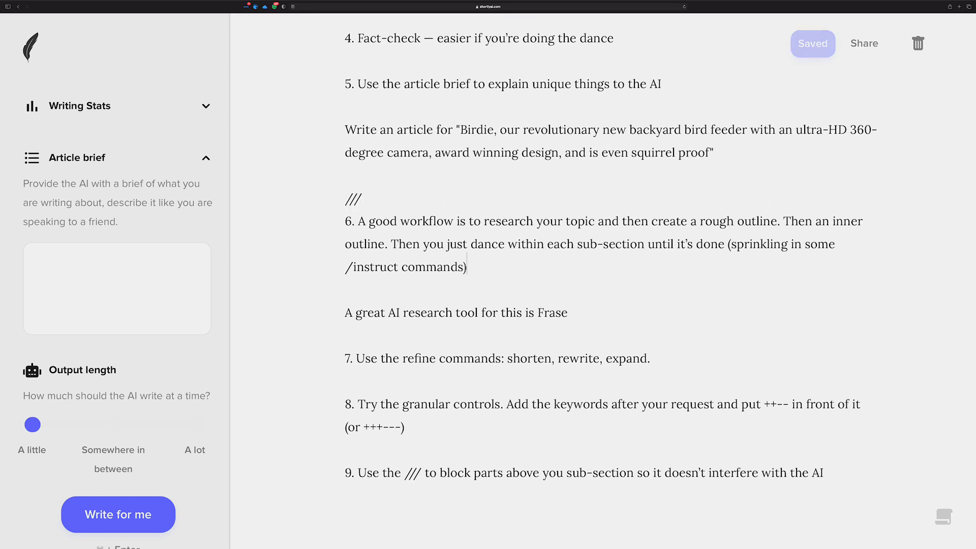
drag(467, 267, 335, 228)
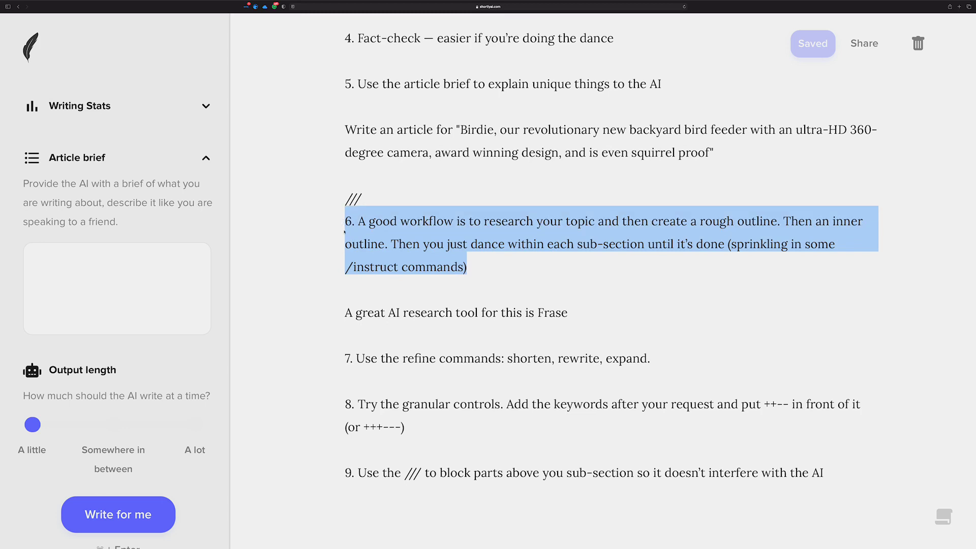
click(479, 260)
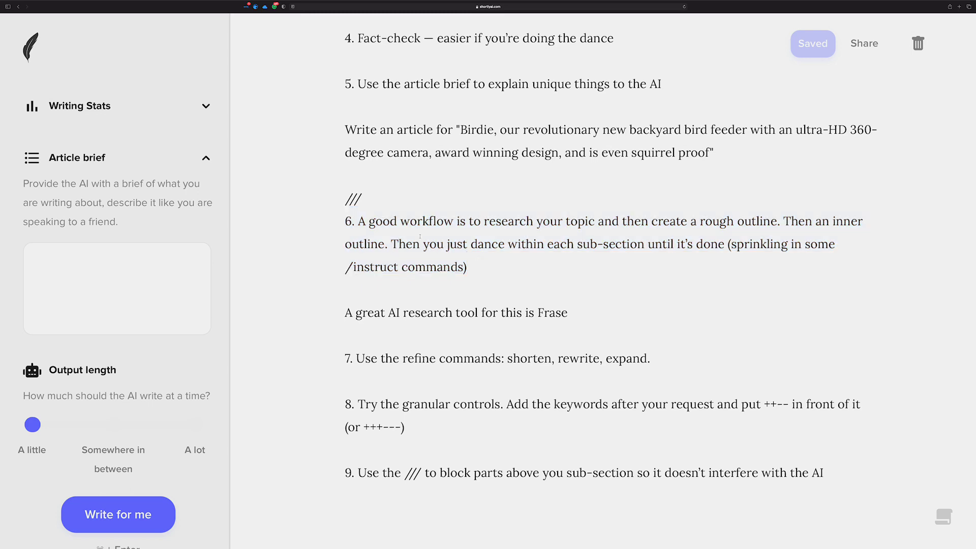
drag(386, 198, 303, 195)
click(109, 259)
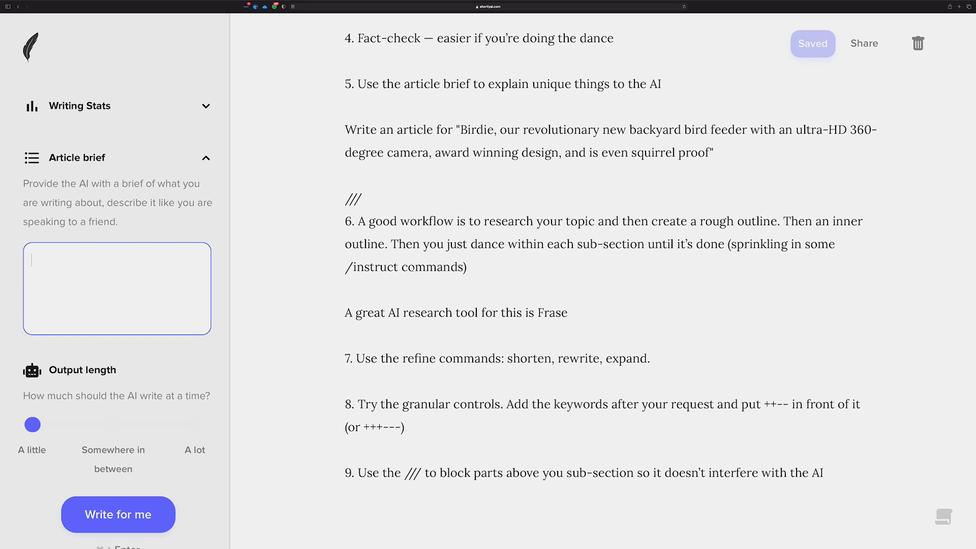
double_click(377, 200)
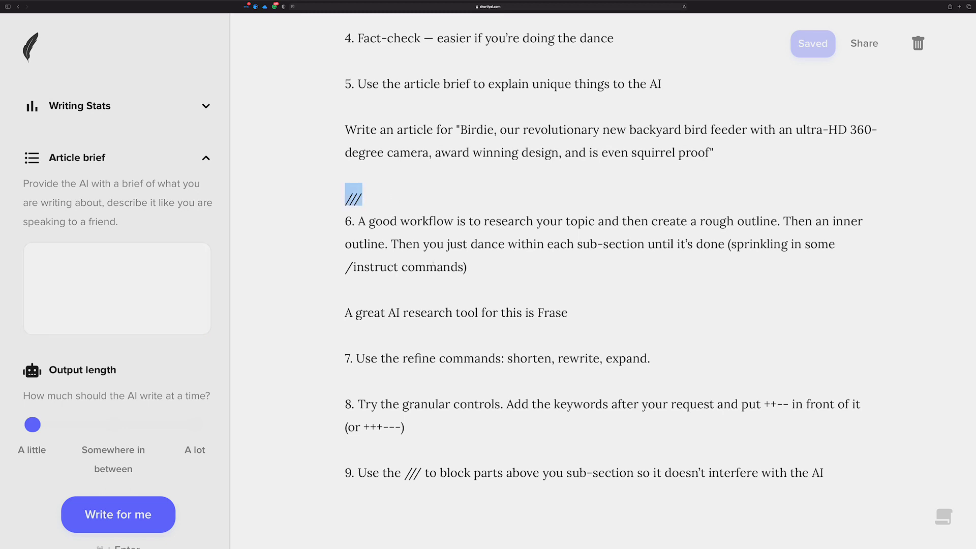
click(432, 280)
click(104, 268)
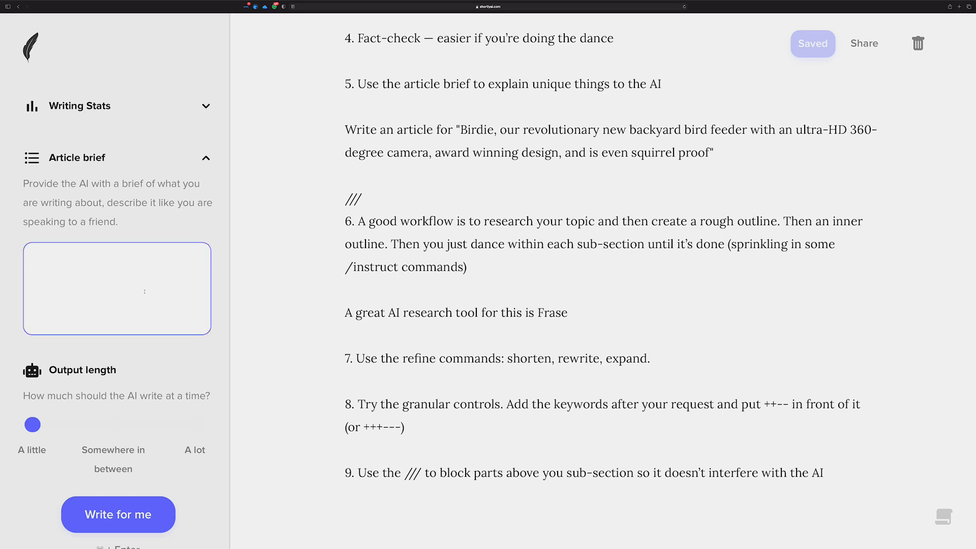
drag(346, 221, 467, 280)
click(446, 280)
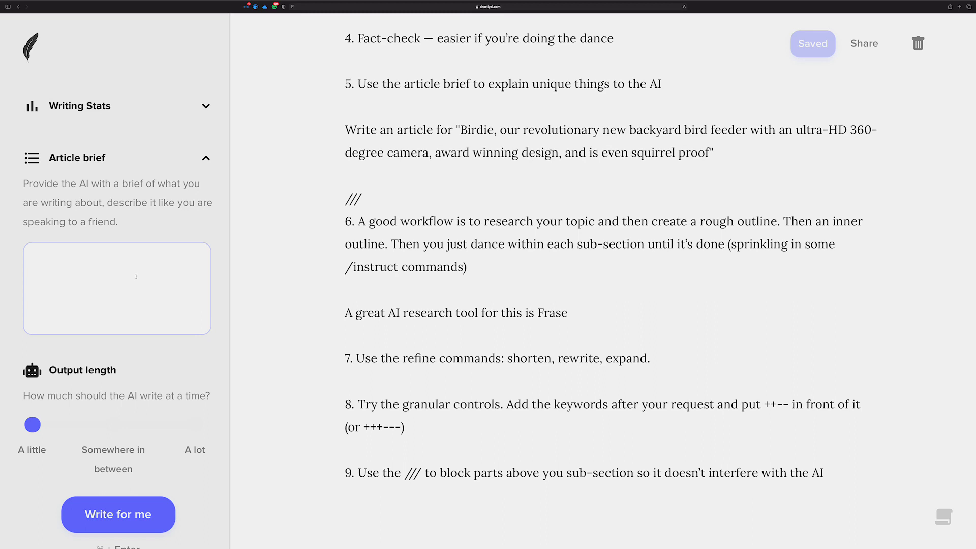
scroll(136, 276, down, 2)
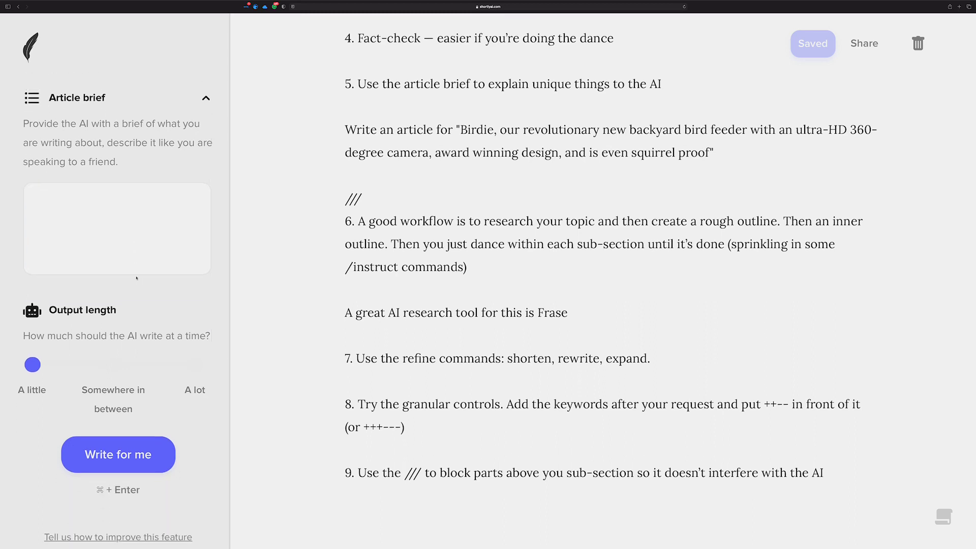